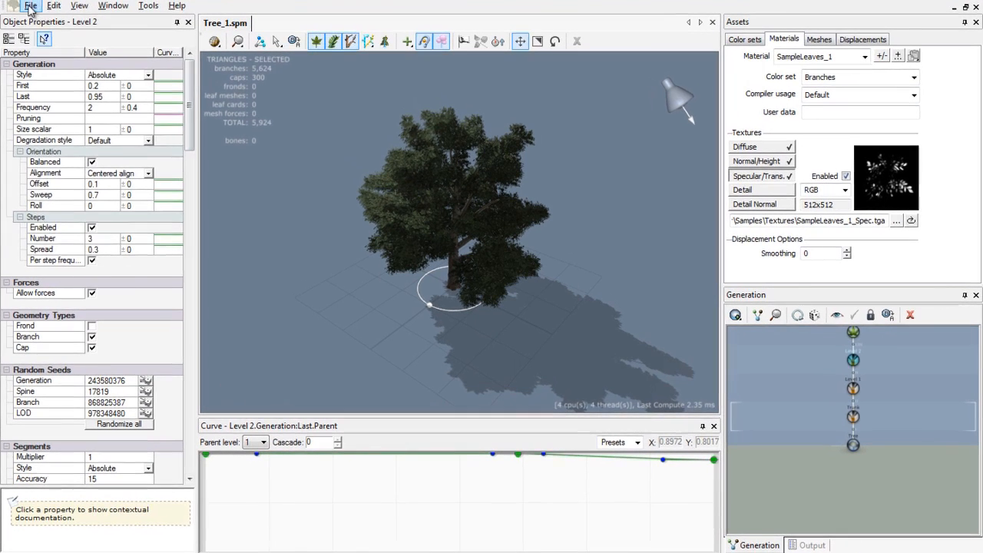
Save the tree model as Tree_1.spm in the Tutorial folder, replacing the existing file
{"action": "left_click", "coordinate": [57, 22]}
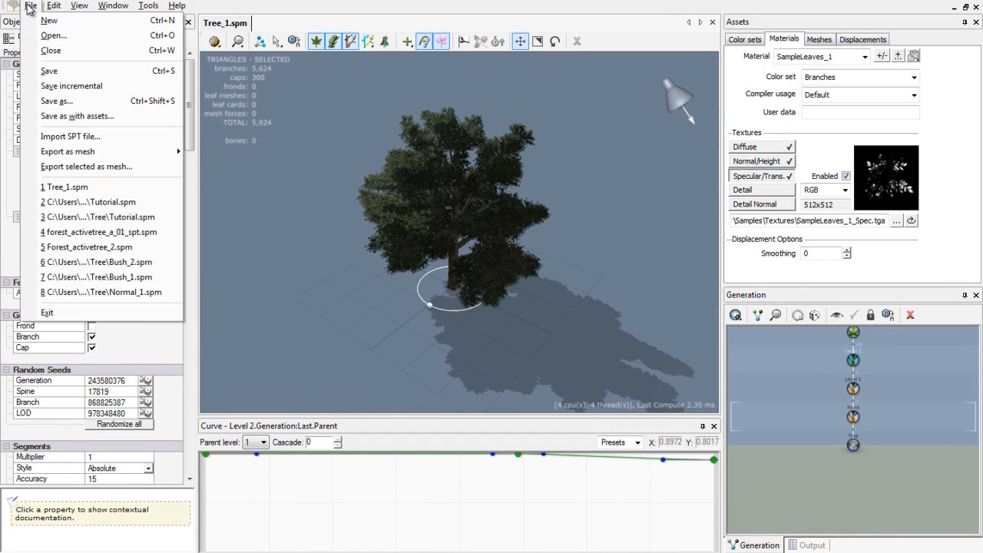
{"action": "left_click", "coordinate": [113, 102]}
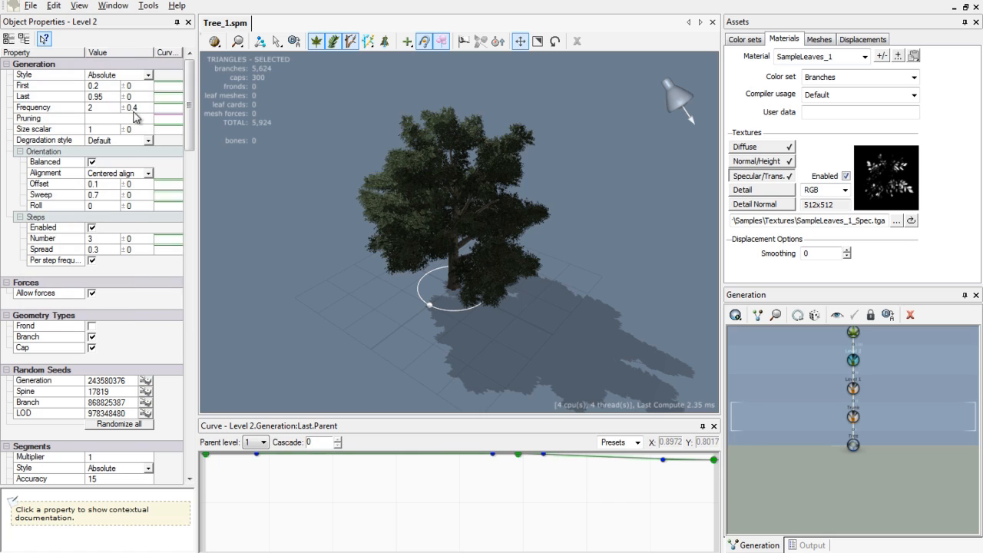
{"action": "left_click", "coordinate": [263, 108]}
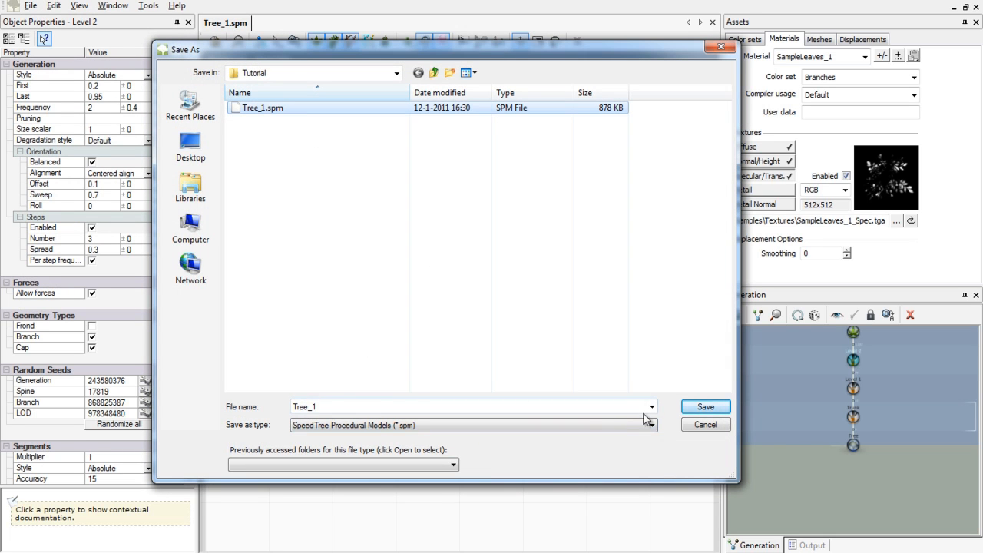
{"action": "left_click", "coordinate": [705, 407]}
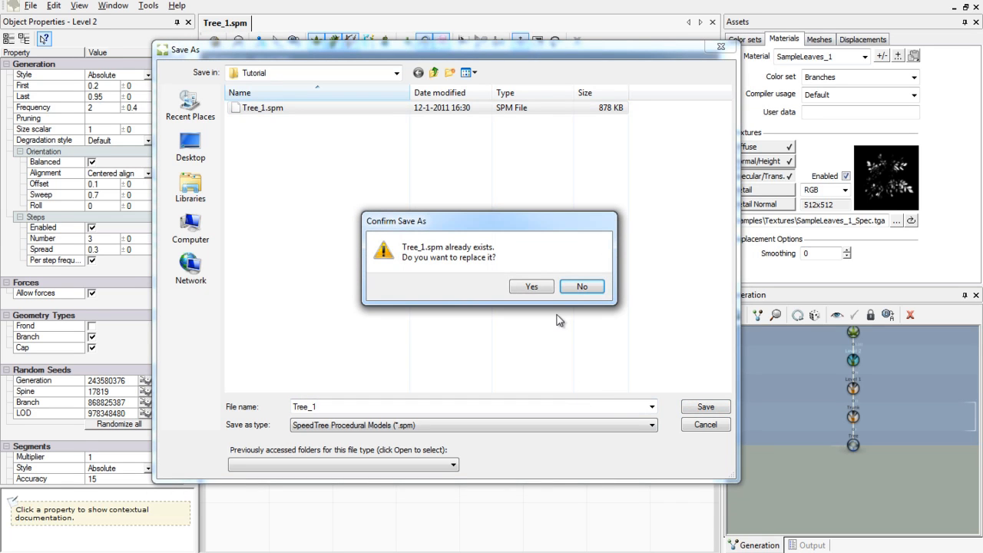
{"action": "left_click", "coordinate": [534, 286]}
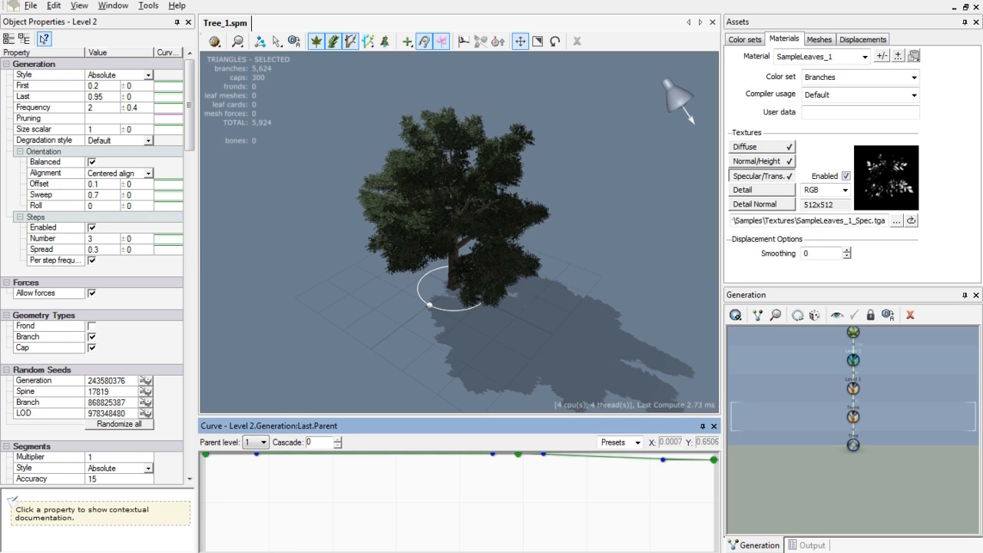
Launch the SpeedTree 5.0 Compiler from the UDK-2010-08 program group of Unreal Development Kit
{"action": "key", "text": "super"}
{"action": "left_click", "coordinate": [123, 529]}
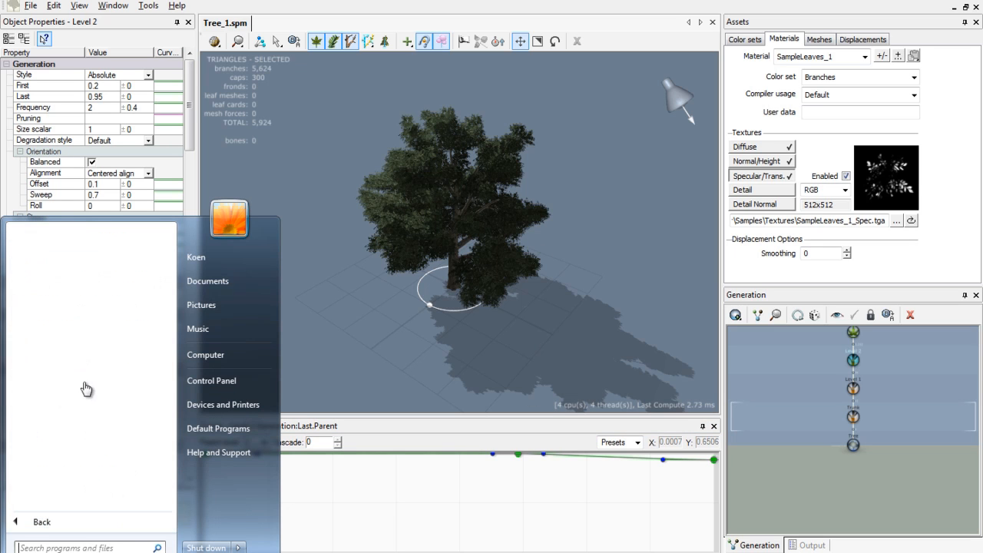
{"action": "scroll", "coordinate": [88, 396], "scroll_direction": "down", "scroll_amount": 9}
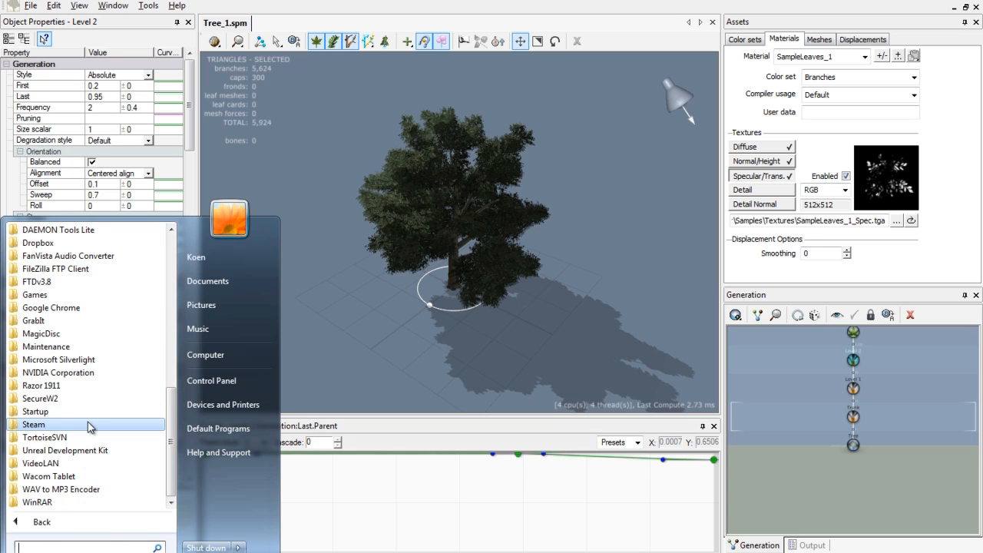
{"action": "left_click", "coordinate": [92, 451]}
{"action": "left_click", "coordinate": [110, 425]}
{"action": "scroll", "coordinate": [110, 427], "scroll_direction": "down", "scroll_amount": 1}
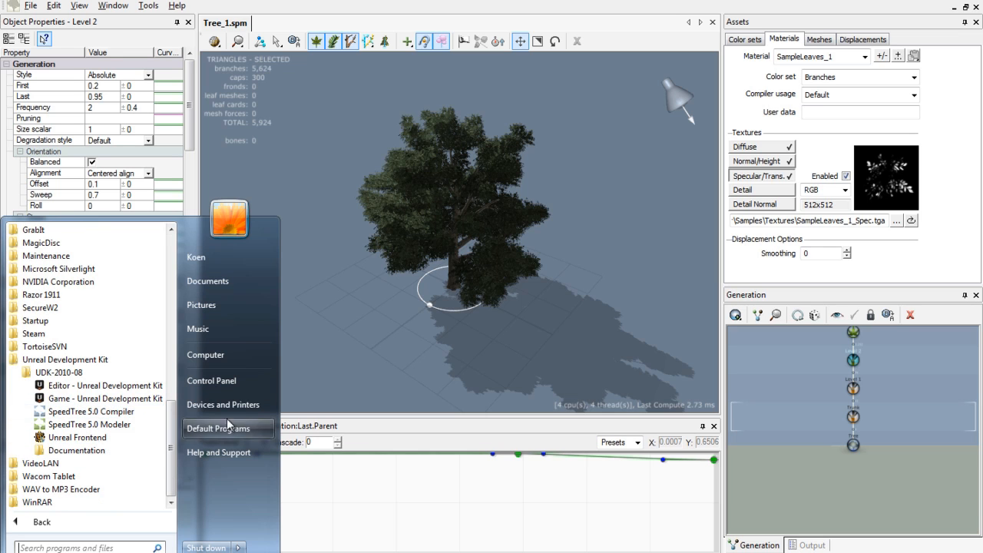
{"action": "left_click", "coordinate": [425, 2]}
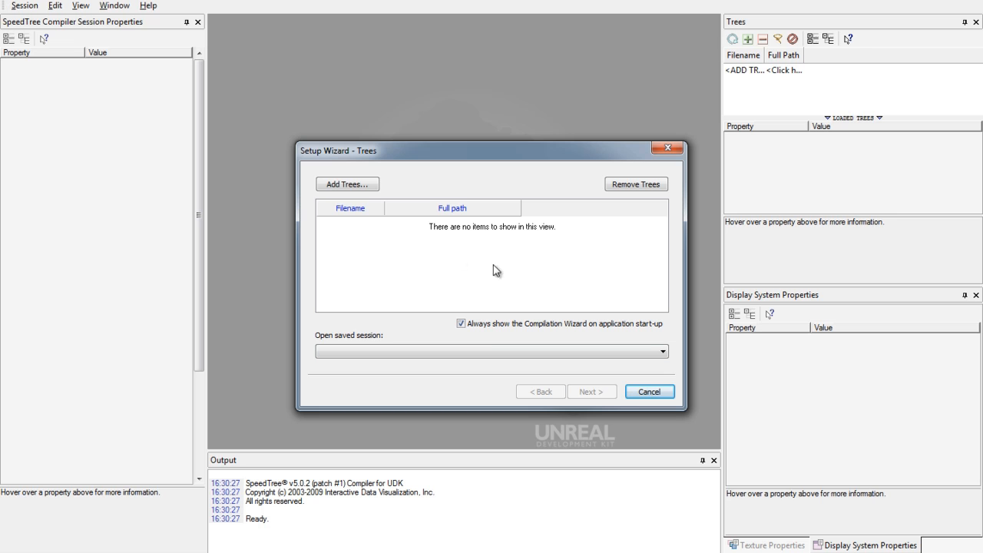
Add Tree_1.spm from the desktop's Tutorial folder to the setup wizard and proceed to the compilation settings
{"action": "left_click", "coordinate": [369, 187]}
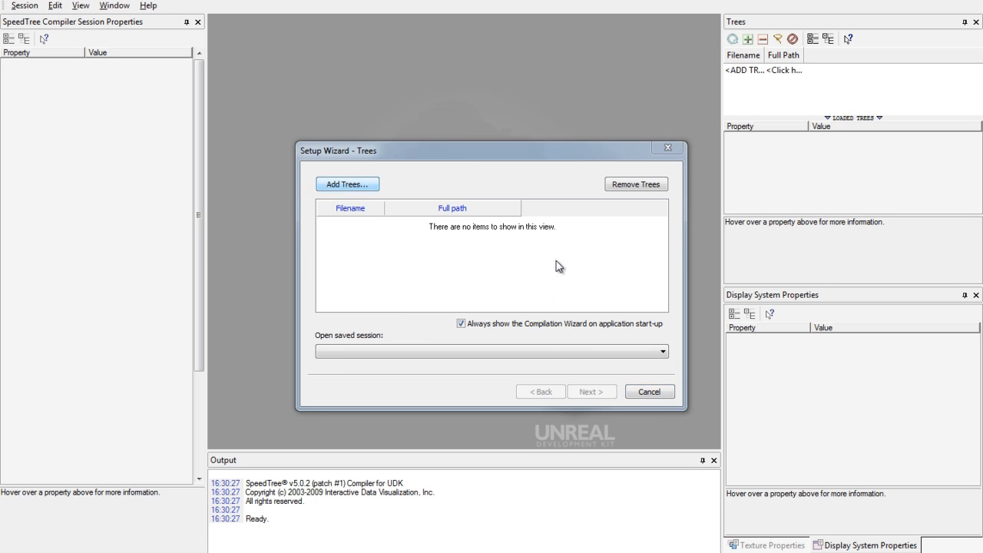
{"action": "left_click", "coordinate": [356, 226]}
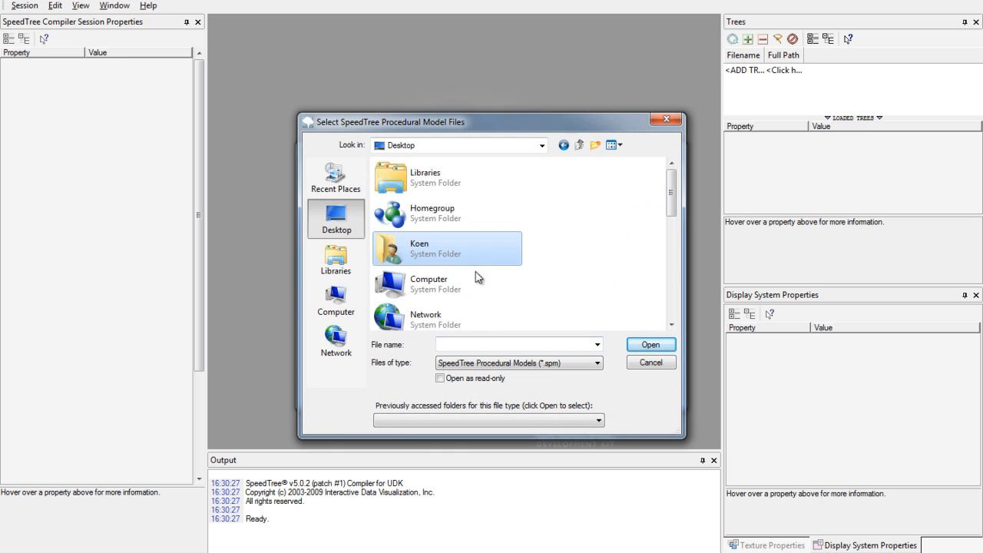
{"action": "scroll", "coordinate": [666, 197], "scroll_direction": "down", "scroll_amount": 5}
{"action": "double_click", "coordinate": [477, 274]}
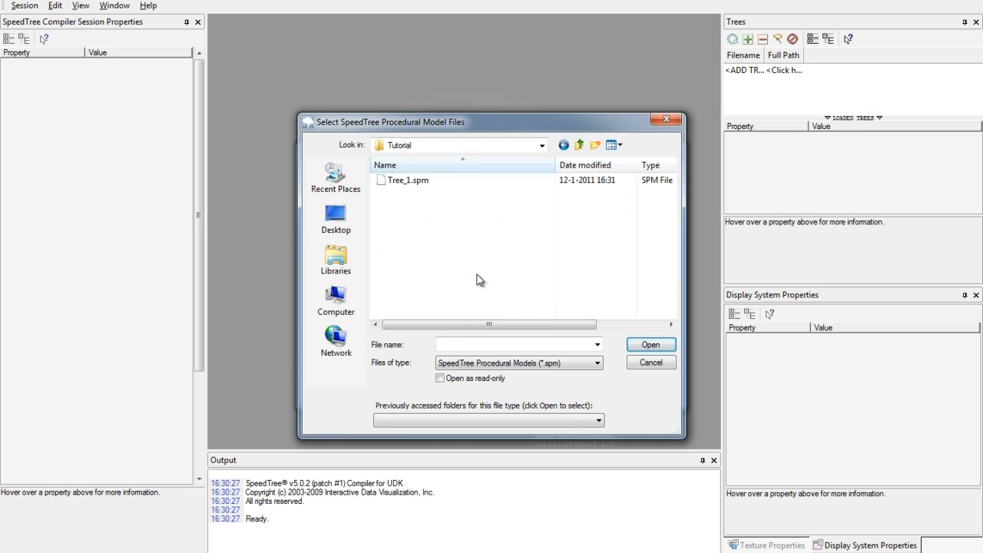
{"action": "left_click", "coordinate": [419, 181]}
{"action": "left_click", "coordinate": [648, 345]}
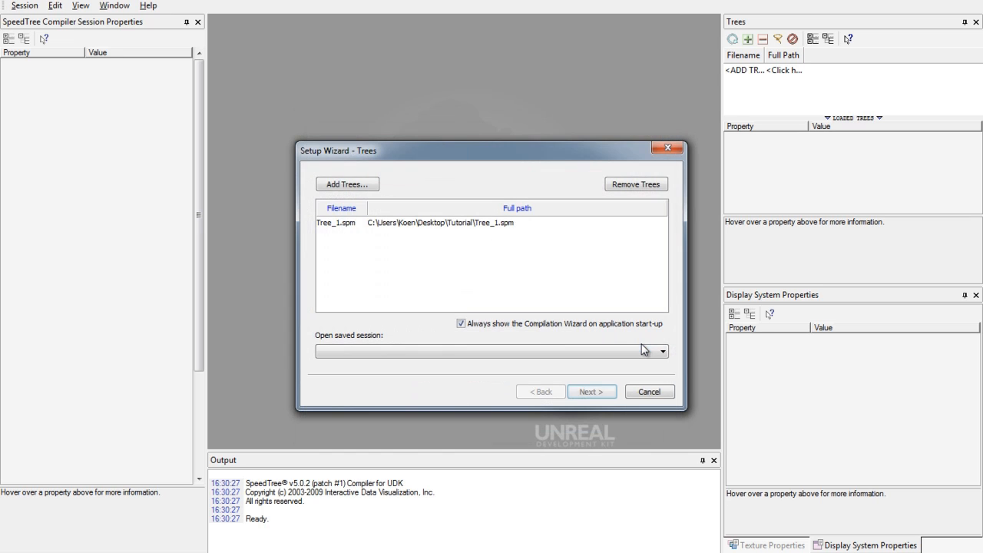
{"action": "left_click", "coordinate": [591, 395]}
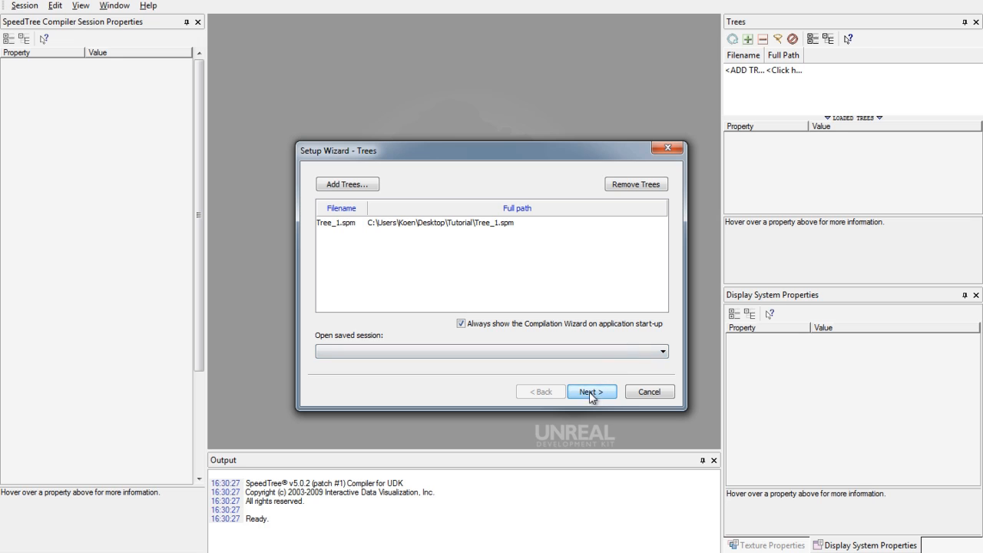
{"action": "left_click", "coordinate": [591, 392]}
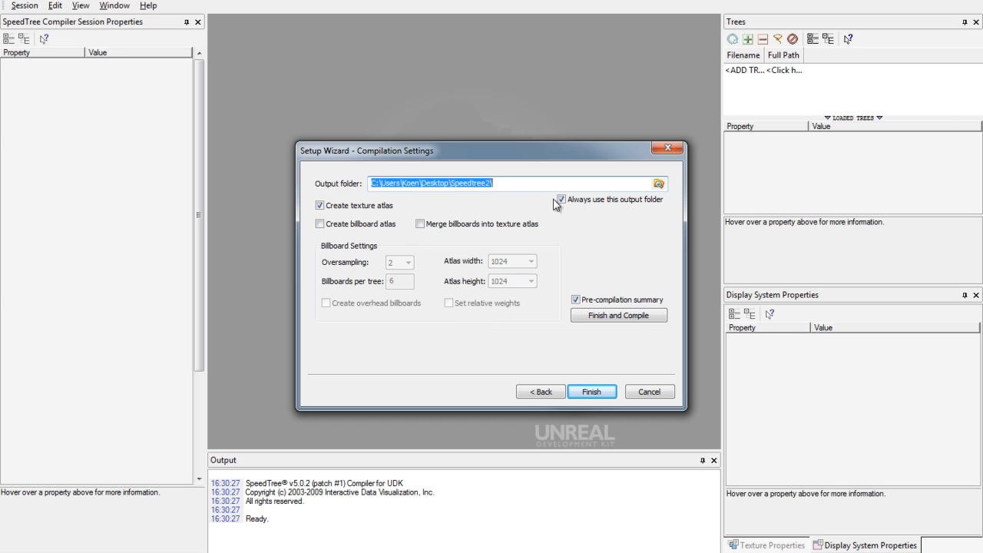
Set the output folder to the desktop's Tutorial folder, disable texture atlas creation, and finish the wizard
{"action": "left_click", "coordinate": [493, 183]}
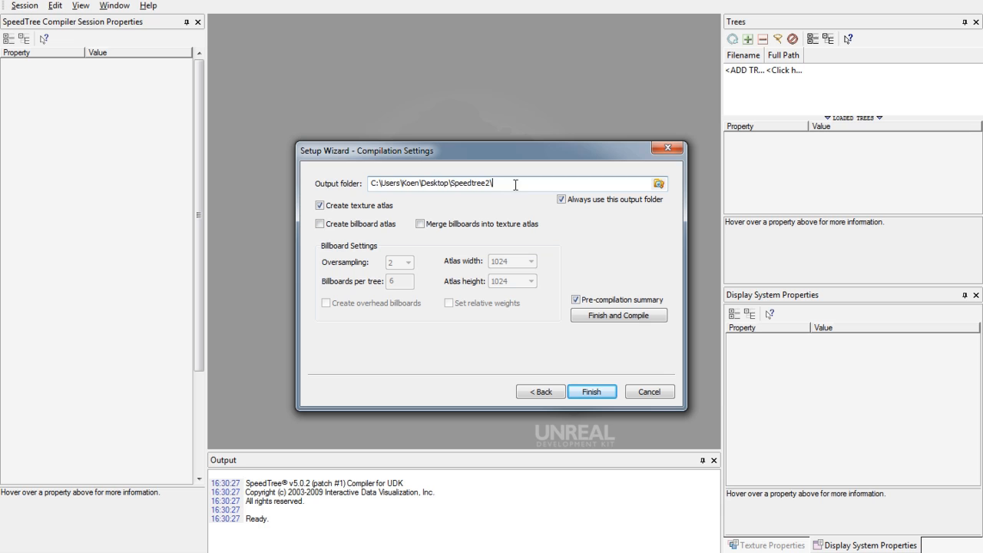
{"action": "left_click_drag", "start_coordinate": [516, 185], "coordinate": [452, 185]}
{"action": "left_click", "coordinate": [451, 185]}
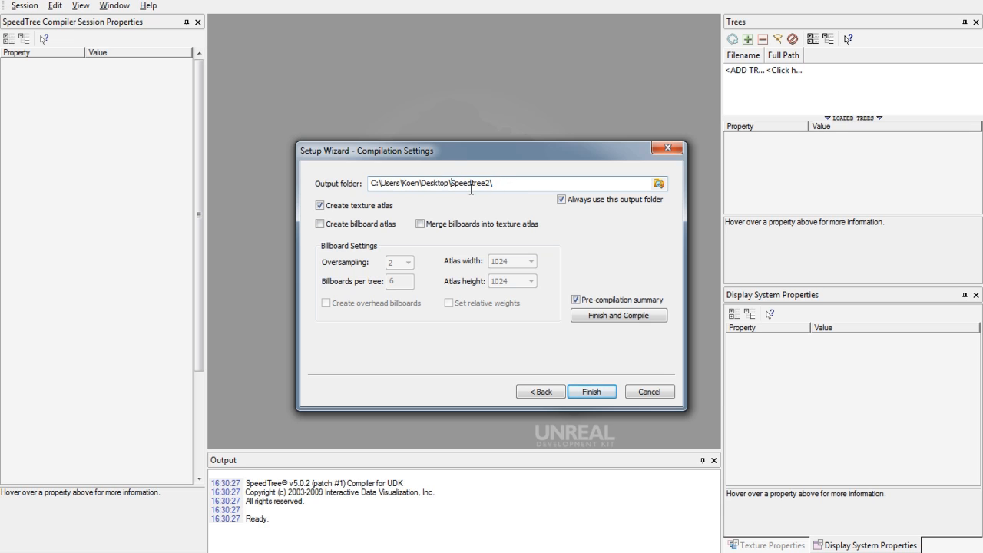
{"action": "left_click", "coordinate": [658, 183]}
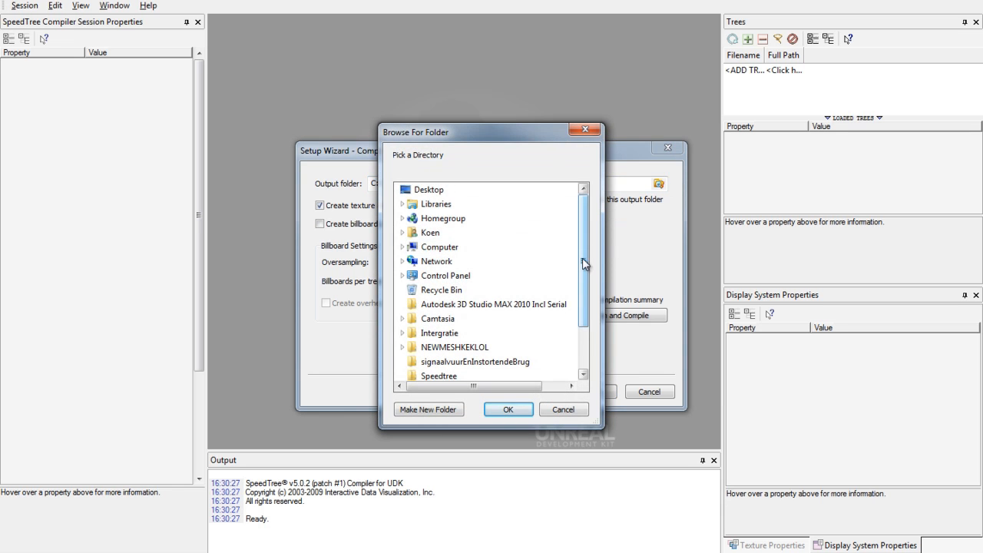
{"action": "left_click_drag", "start_coordinate": [583, 258], "coordinate": [583, 299]}
{"action": "left_click", "coordinate": [435, 348]}
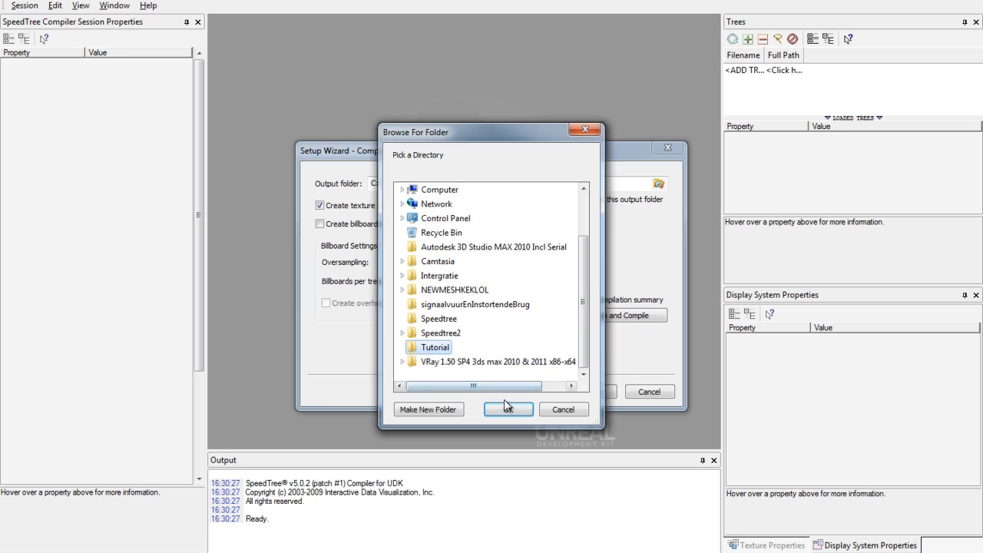
{"action": "left_click", "coordinate": [507, 409]}
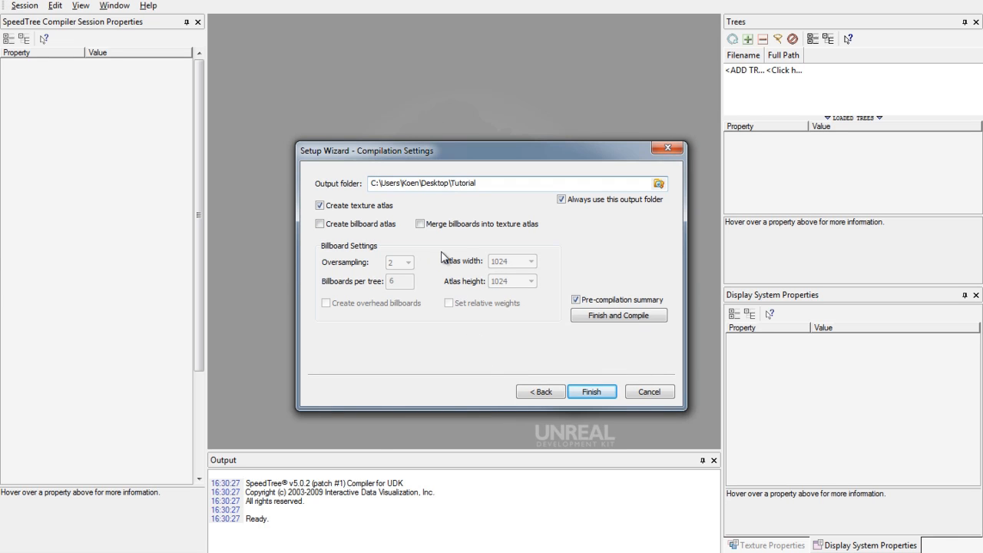
{"action": "left_click", "coordinate": [366, 207]}
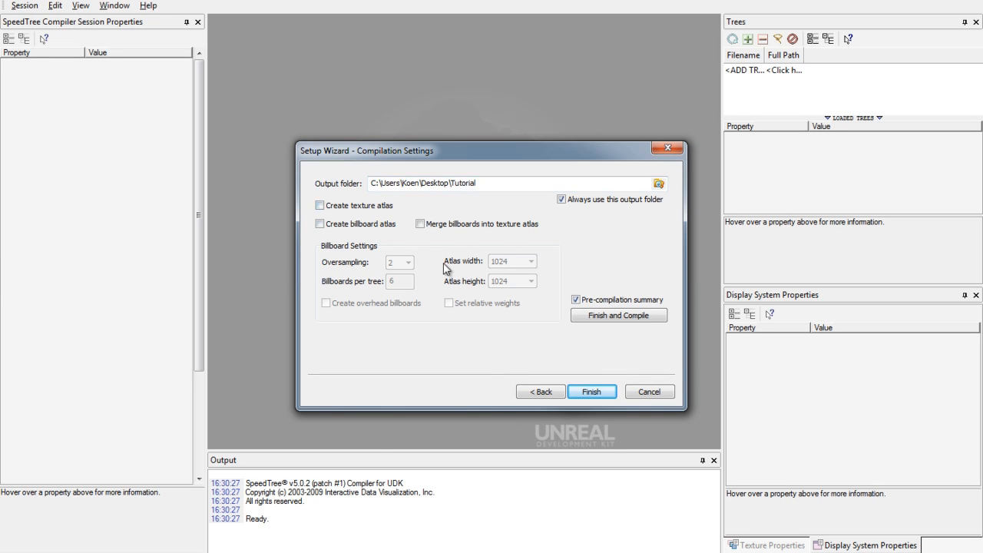
{"action": "left_click", "coordinate": [592, 392]}
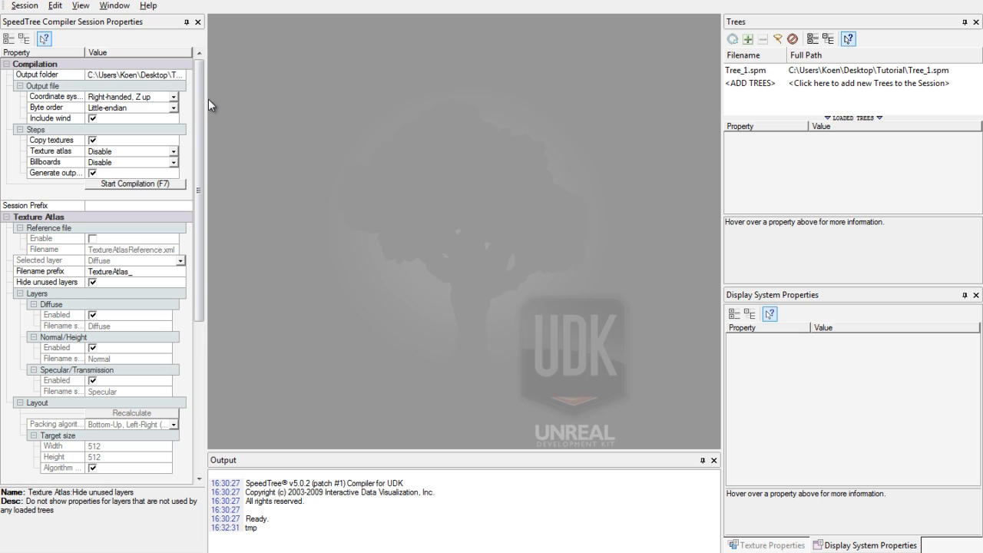
Look over the compilation session properties and start the compilation to bring up the pre-compilation summary
{"action": "left_click_drag", "start_coordinate": [200, 106], "coordinate": [191, 288]}
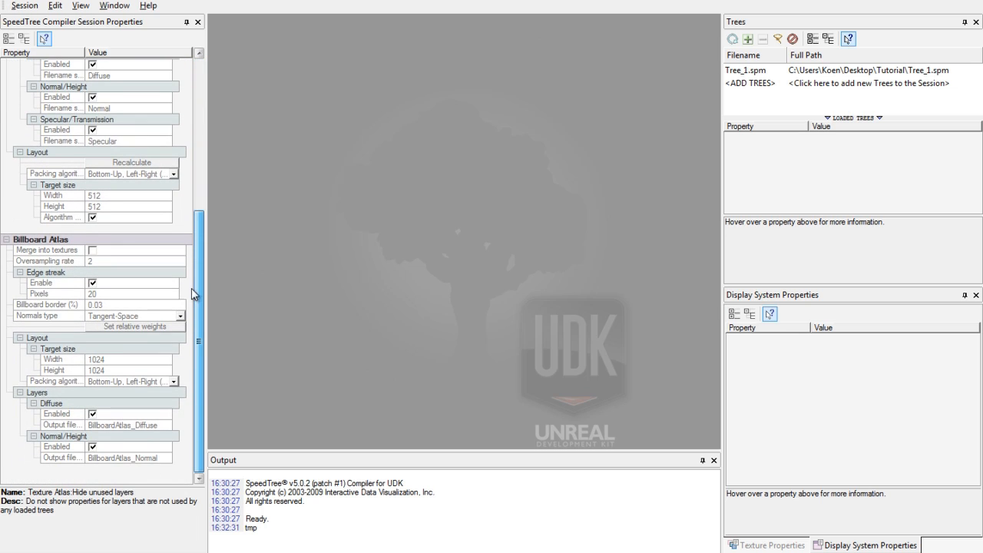
{"action": "left_click_drag", "start_coordinate": [200, 347], "coordinate": [203, 167]}
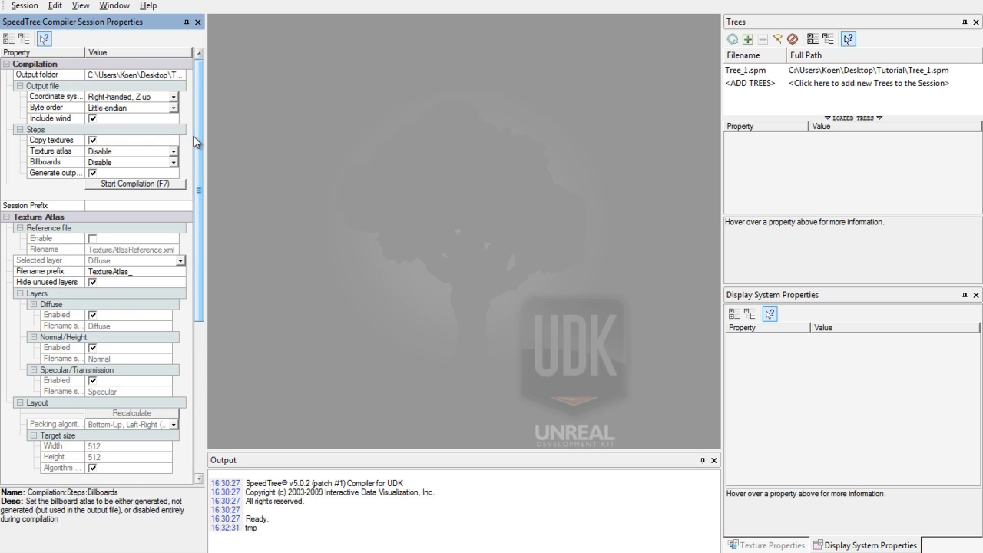
{"action": "mouse_move", "coordinate": [201, 142]}
{"action": "left_mouse_down"}
{"action": "mouse_move", "coordinate": [183, 304]}
{"action": "mouse_move", "coordinate": [194, 143]}
{"action": "left_mouse_up"}
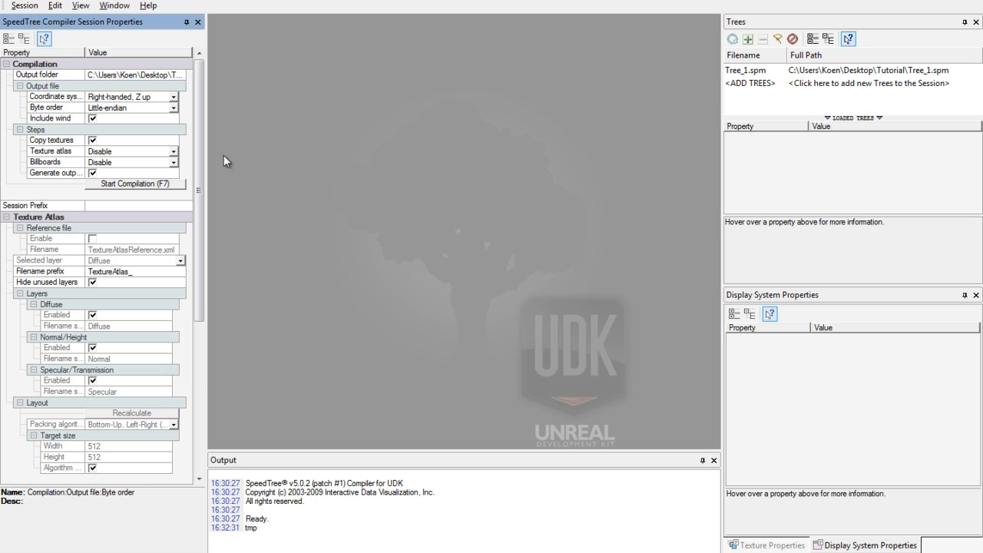
{"action": "left_click", "coordinate": [143, 186]}
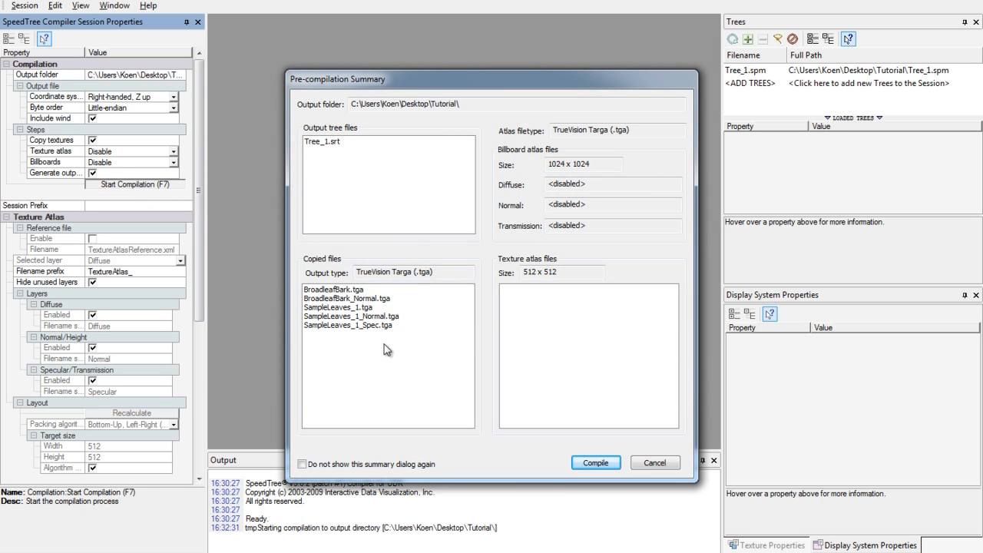
Check the copied texture files and Tree_1.srt in the summary, and compile the tree through to completion
{"action": "left_click", "coordinate": [342, 289]}
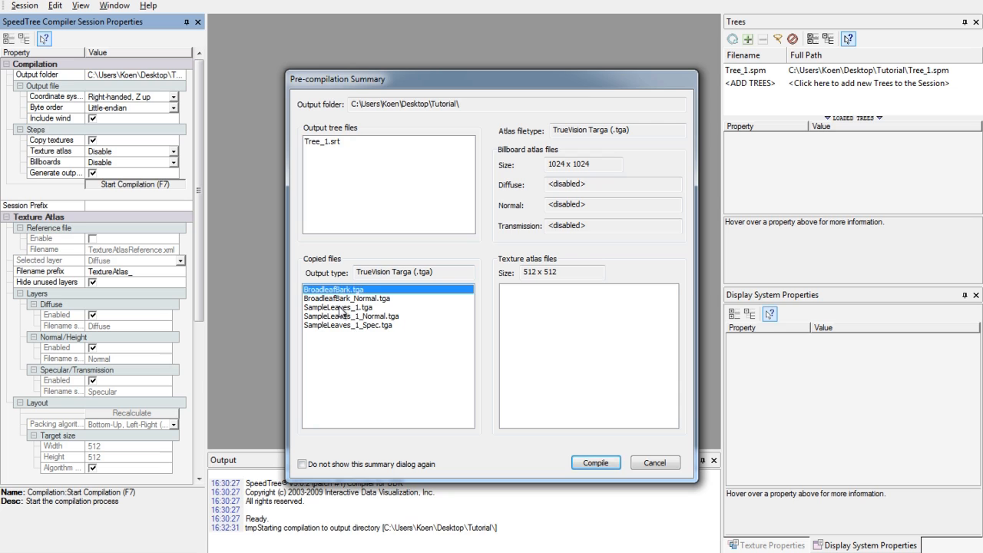
{"action": "key", "text": "Down"}
{"action": "key", "text": "Down"}
{"action": "key", "text": "Down"}
{"action": "key", "text": "Down"}
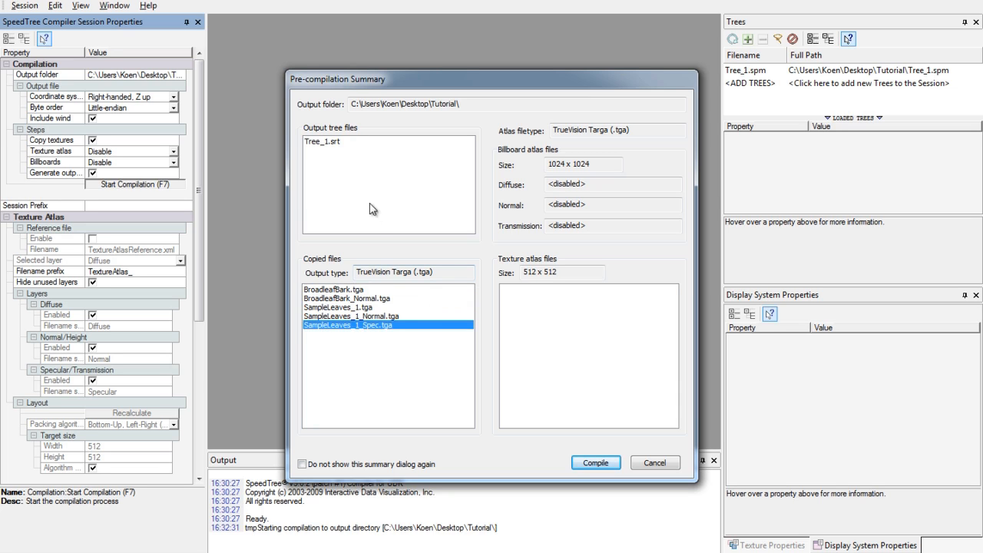
{"action": "left_click", "coordinate": [329, 140]}
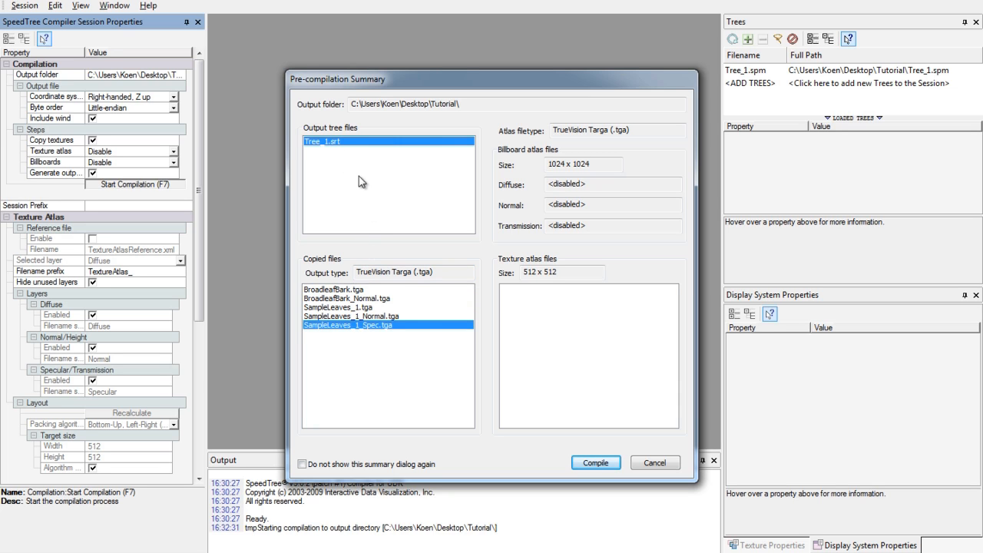
{"action": "left_click", "coordinate": [596, 464]}
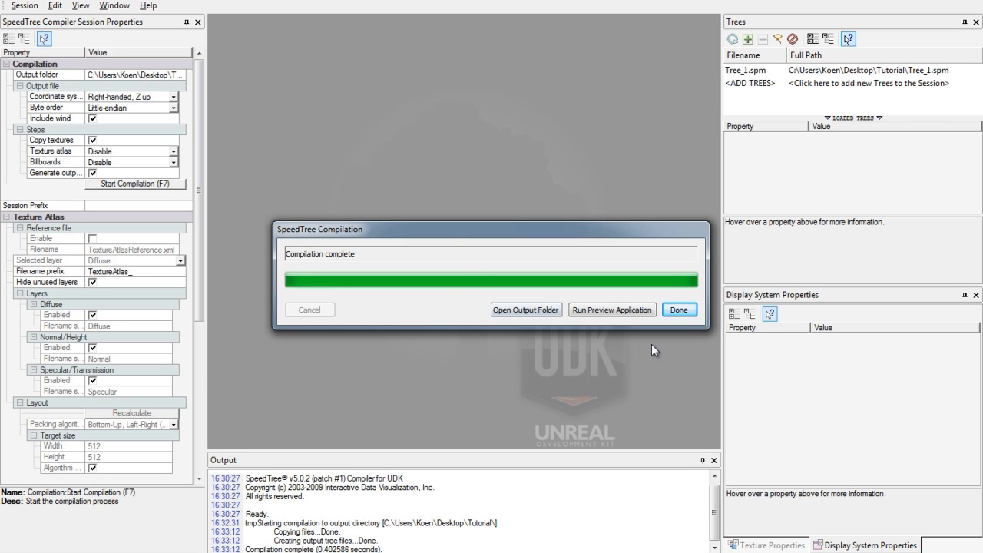
{"action": "left_click", "coordinate": [678, 310]}
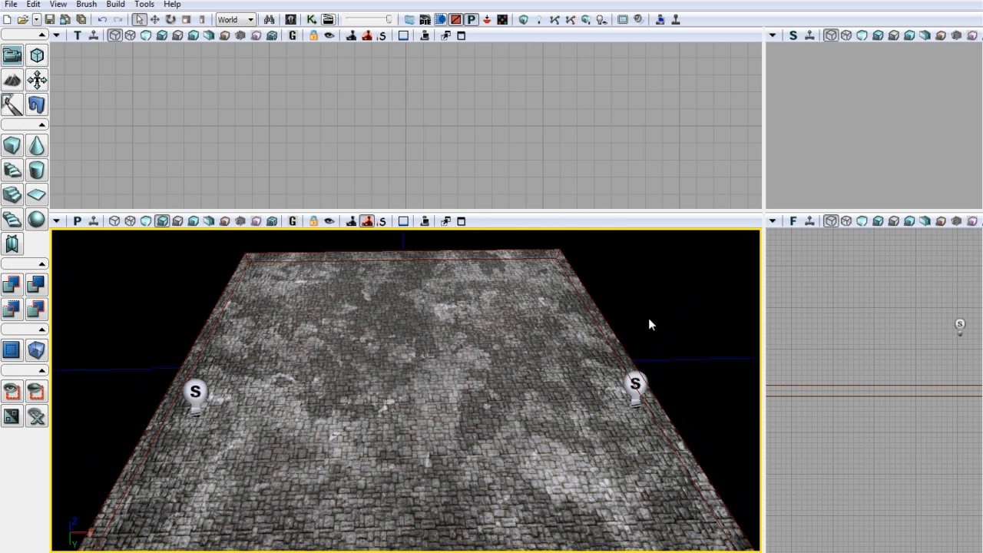
{"action": "left_click_drag", "start_coordinate": [649, 318], "coordinate": [607, 309]}
{"action": "right_click_drag", "start_coordinate": [471, 379], "coordinate": [454, 399]}
{"action": "left_click_drag", "start_coordinate": [454, 400], "coordinate": [407, 391]}
{"action": "right_click_drag", "start_coordinate": [407, 390], "coordinate": [470, 393]}
{"action": "key", "text": "s"}
{"action": "right_click_drag", "start_coordinate": [436, 338], "coordinate": [436, 360]}
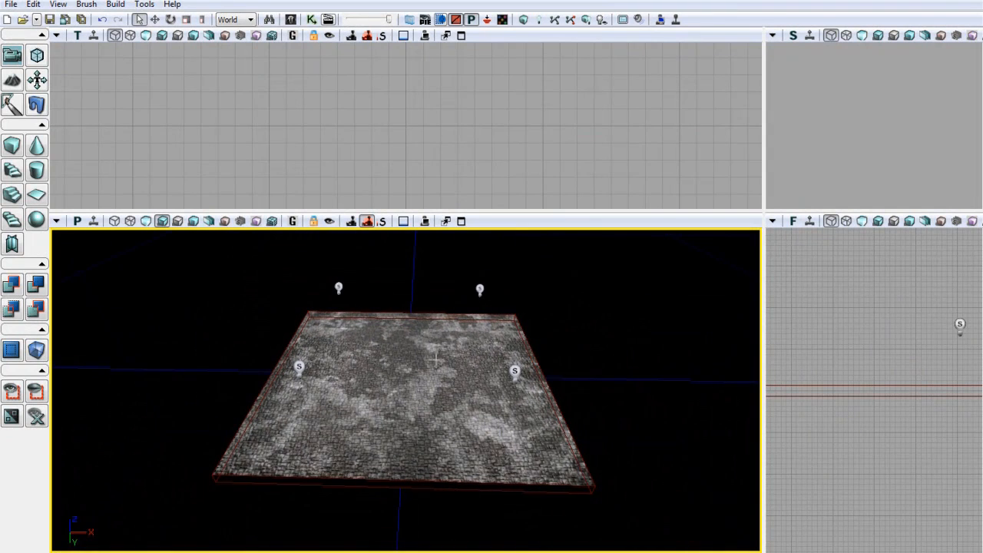
Open the Content Browser in the Unreal Development Kit editor and maximize its window
{"action": "left_click", "coordinate": [291, 19]}
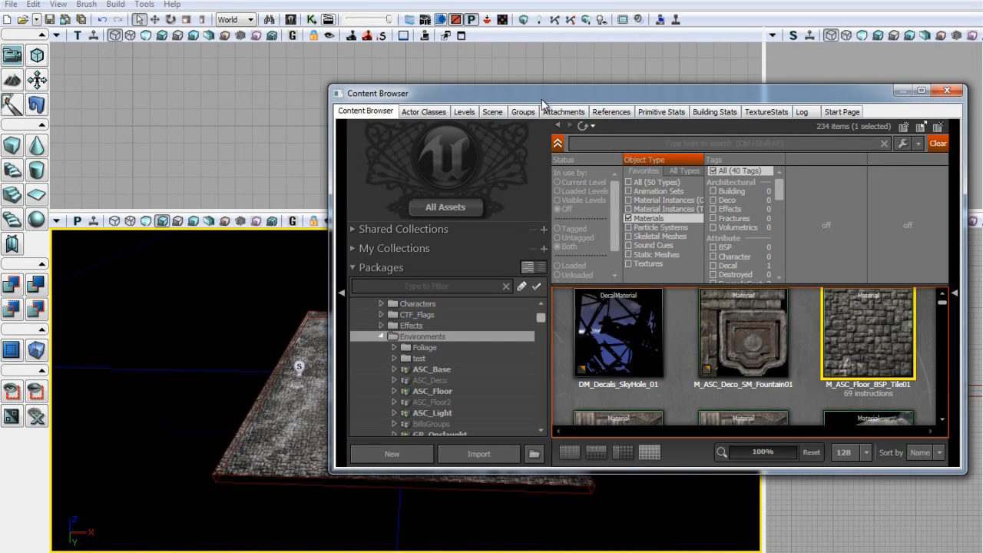
{"action": "left_click_drag", "start_coordinate": [768, 93], "coordinate": [718, 60]}
{"action": "left_click", "coordinate": [871, 59]}
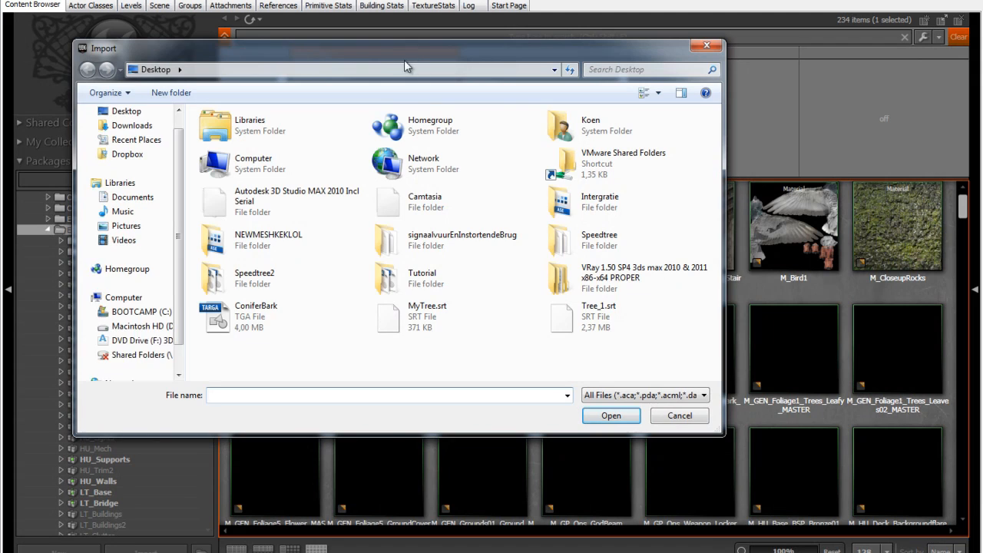
Import Tree_1.srt from the desktop's Tutorial folder into a package named Speedtree, keeping the asset name Tree_1
{"action": "left_click_drag", "start_coordinate": [404, 60], "coordinate": [438, 60]}
{"action": "double_click", "coordinate": [470, 278]}
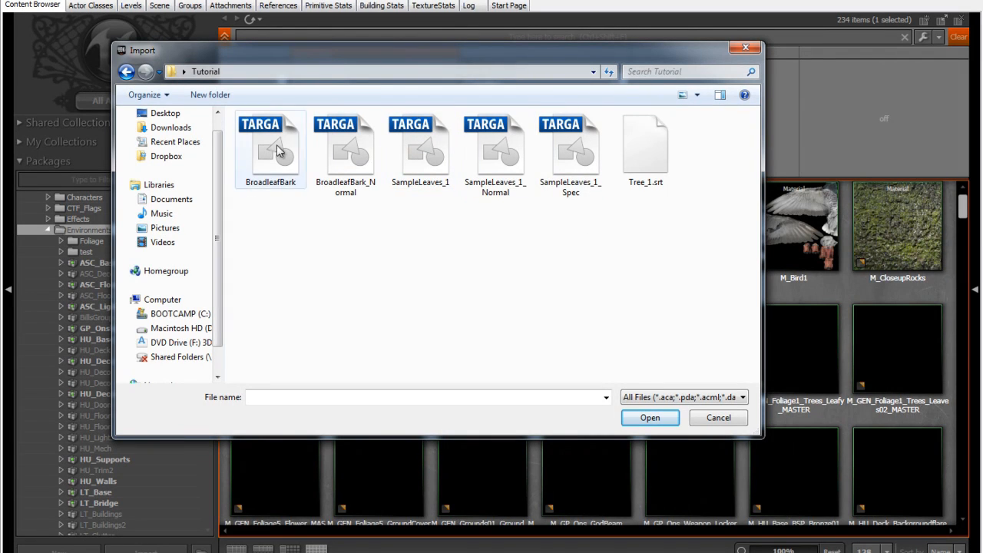
{"action": "left_click", "coordinate": [657, 165]}
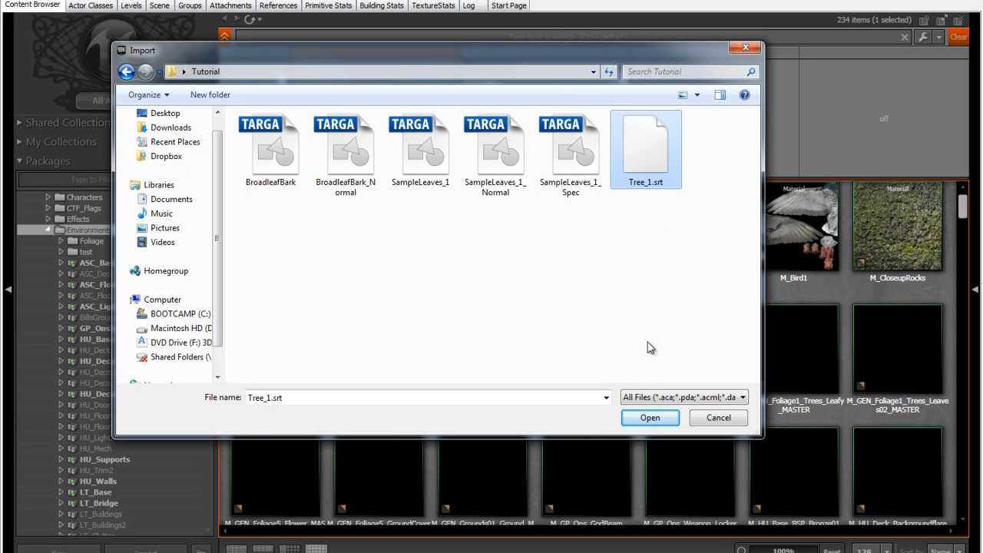
{"action": "left_click", "coordinate": [649, 420]}
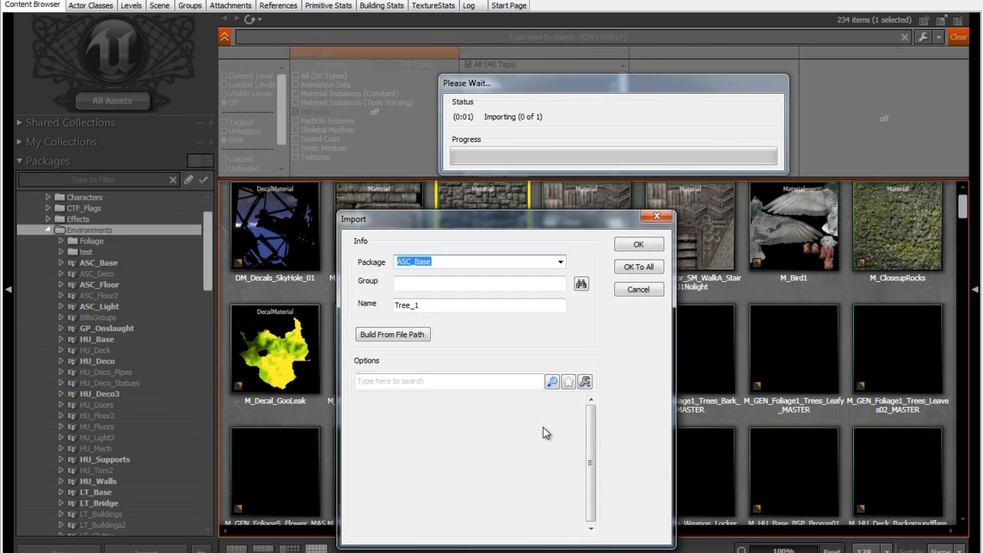
{"action": "left_click", "coordinate": [561, 262]}
{"action": "left_click", "coordinate": [561, 263]}
{"action": "key", "text": "BackSpace"}
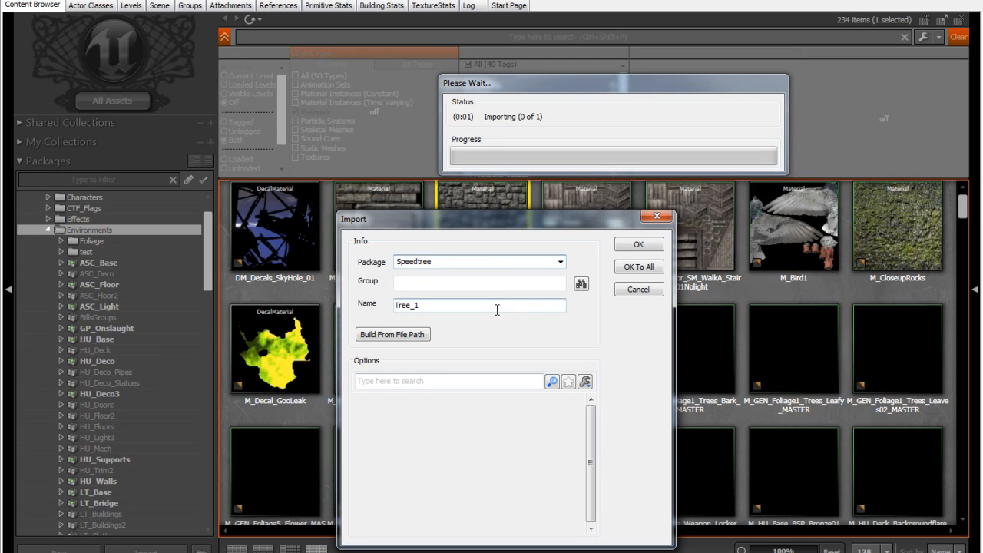
{"action": "left_click", "coordinate": [636, 245]}
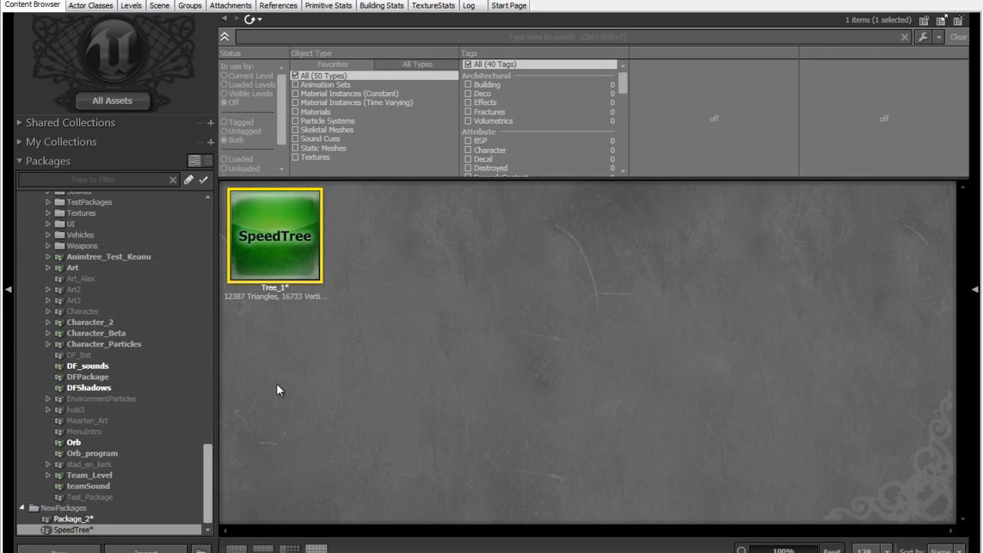
{"action": "left_click", "coordinate": [390, 379]}
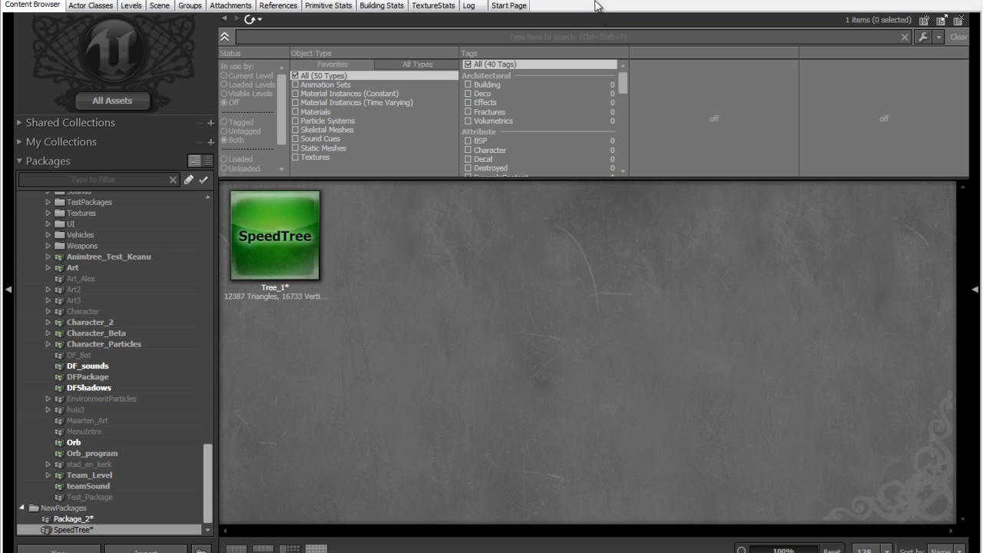
Restore the Content Browser from full screen to a smaller window and position it over the level viewports
{"action": "left_click", "coordinate": [945, 0]}
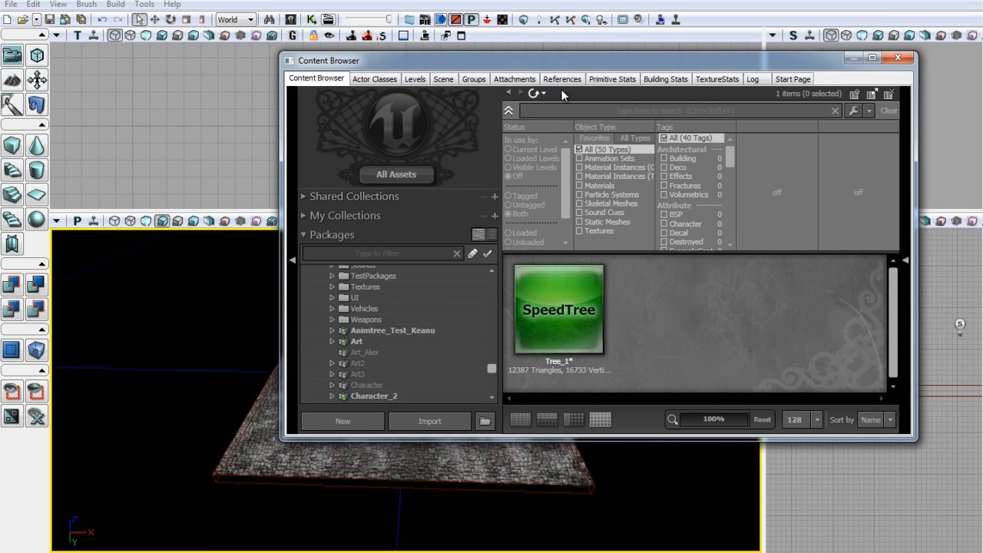
{"action": "left_click_drag", "start_coordinate": [545, 68], "coordinate": [799, 83]}
{"action": "left_click_drag", "start_coordinate": [665, 77], "coordinate": [721, 72]}
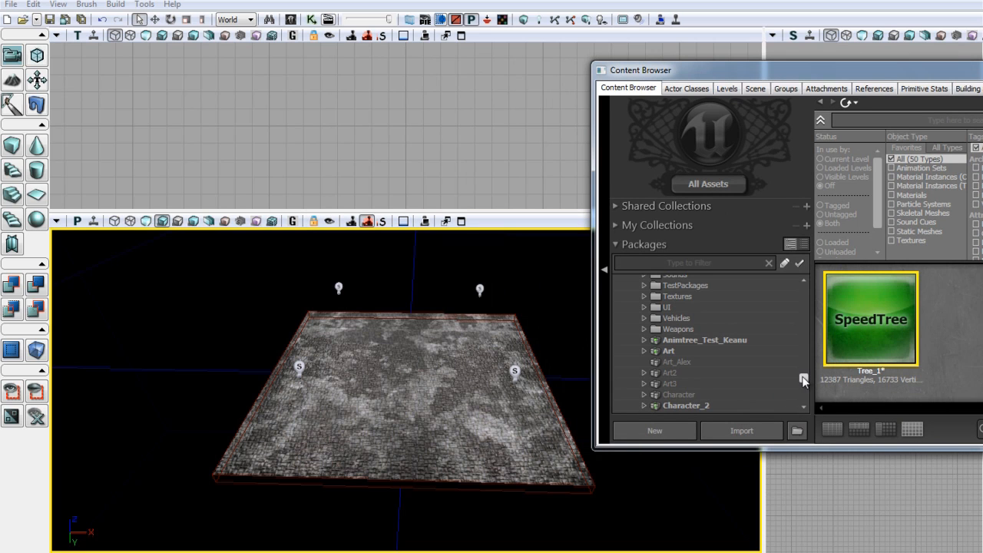
{"action": "left_click_drag", "start_coordinate": [803, 377], "coordinate": [803, 383]}
{"action": "left_click_drag", "start_coordinate": [817, 74], "coordinate": [504, 72]}
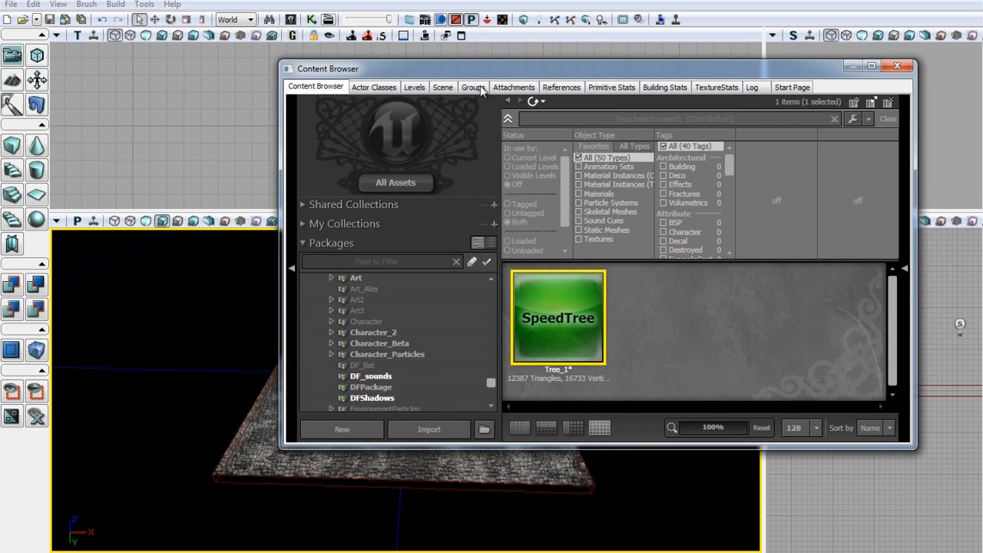
Open the Tree_1 asset in the SpeedTree Editor, examine its model preview and material slots, and close the editor
{"action": "mouse_move", "coordinate": [560, 331]}
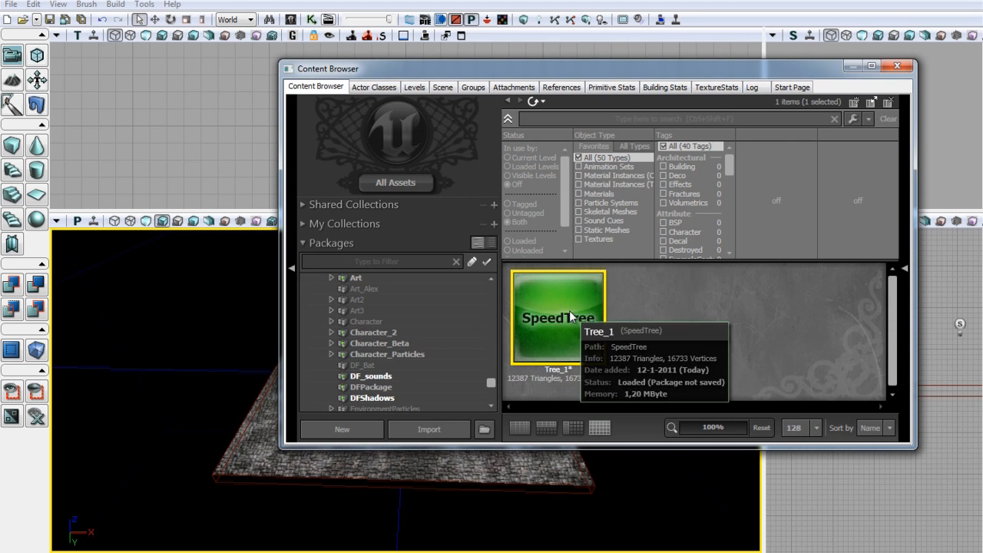
{"action": "double_click", "coordinate": [570, 316]}
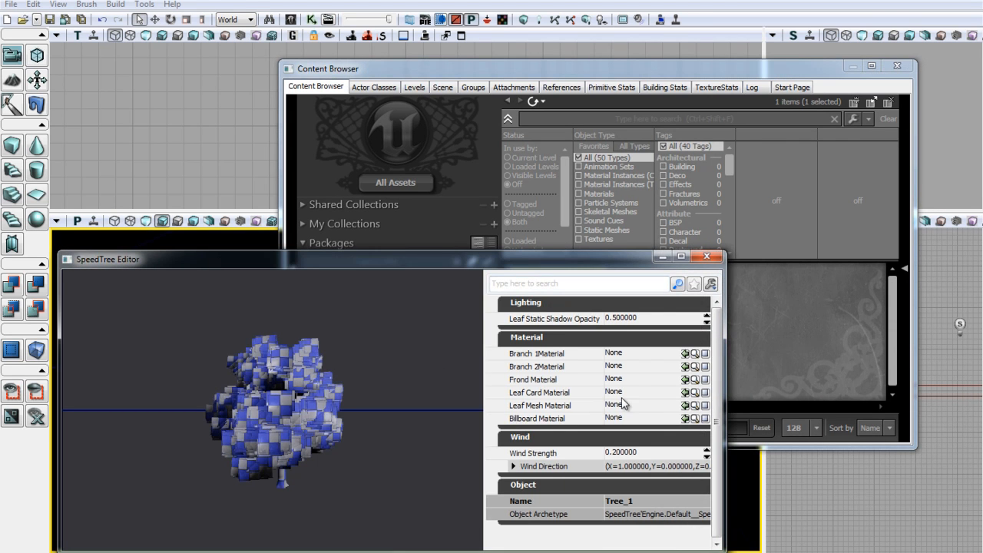
{"action": "left_click_drag", "start_coordinate": [462, 259], "coordinate": [484, 158]}
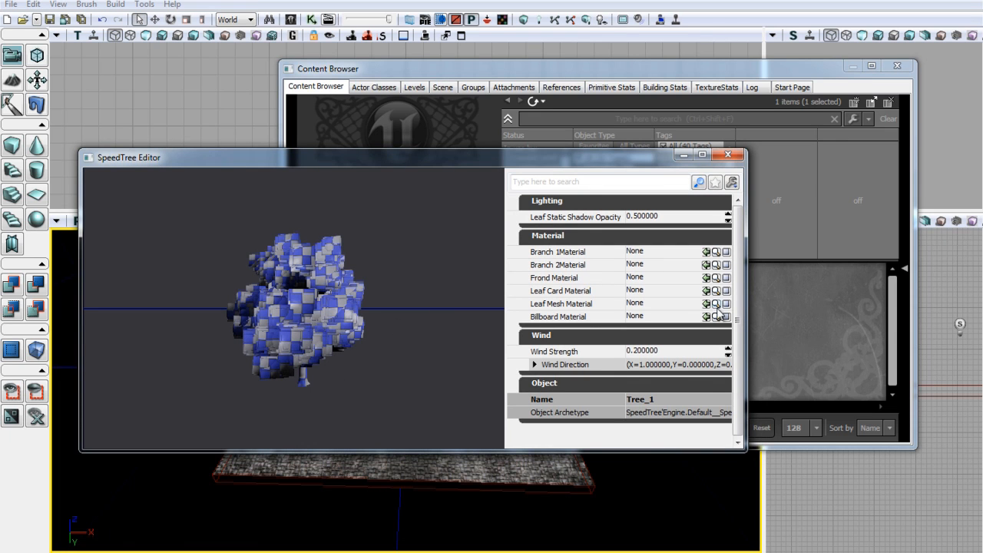
{"action": "left_click", "coordinate": [728, 155]}
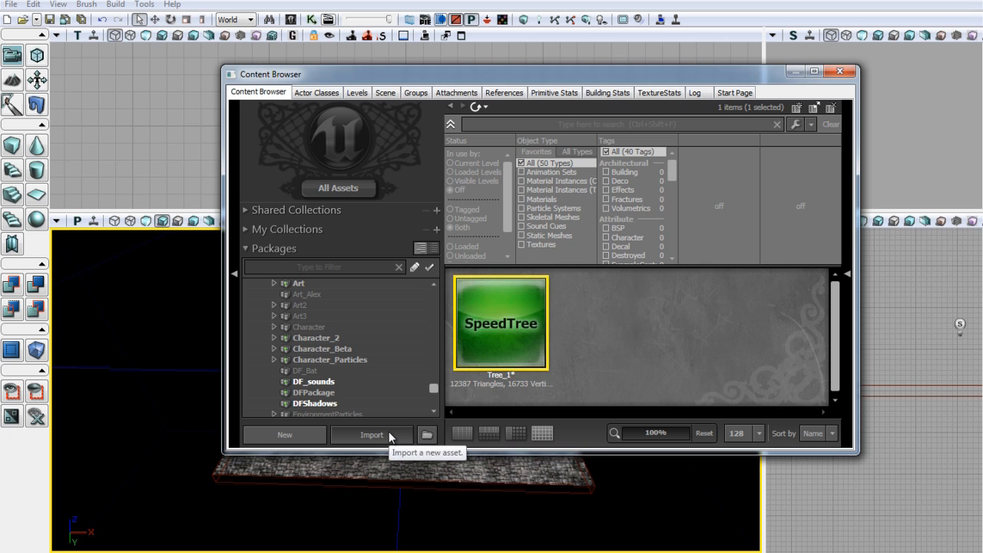
Import the BroadleafBark, BroadleafBark_Normal, SampleLeaves_1, SampleLeaves_1_Normal and SampleLeaves_1_Spec textures into the SpeedTree package with the default options
{"action": "left_click", "coordinate": [390, 437]}
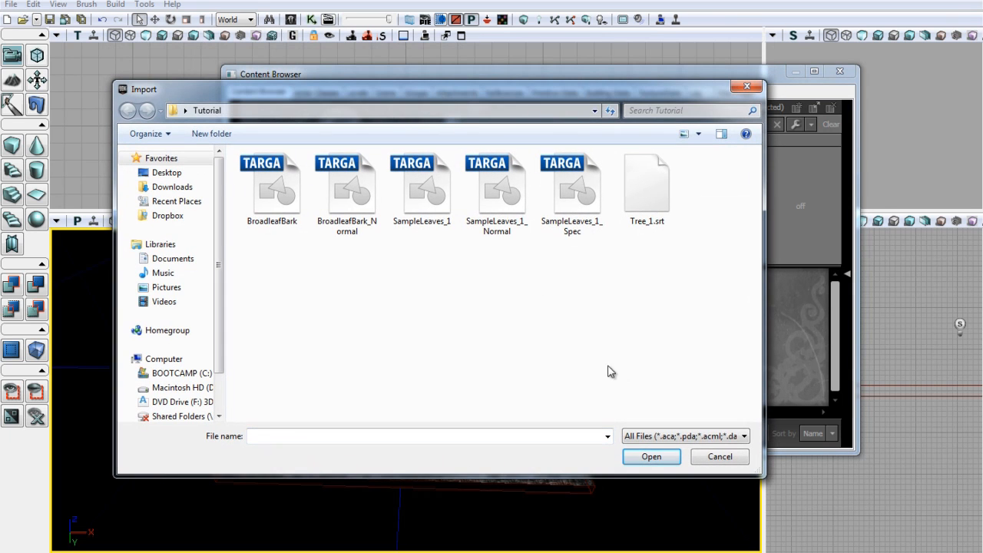
{"action": "left_click_drag", "start_coordinate": [581, 376], "coordinate": [265, 176]}
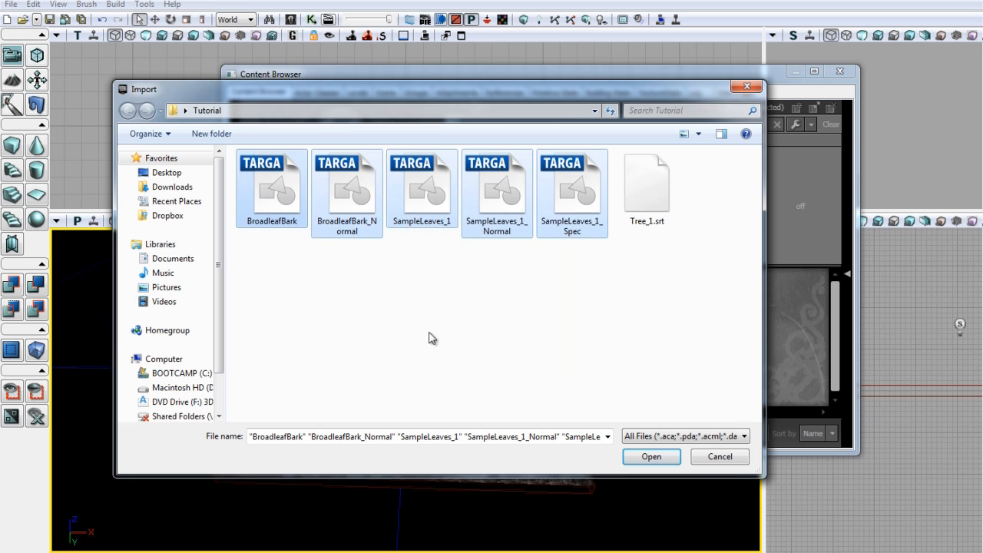
{"action": "left_click_drag", "start_coordinate": [757, 472], "coordinate": [882, 524]}
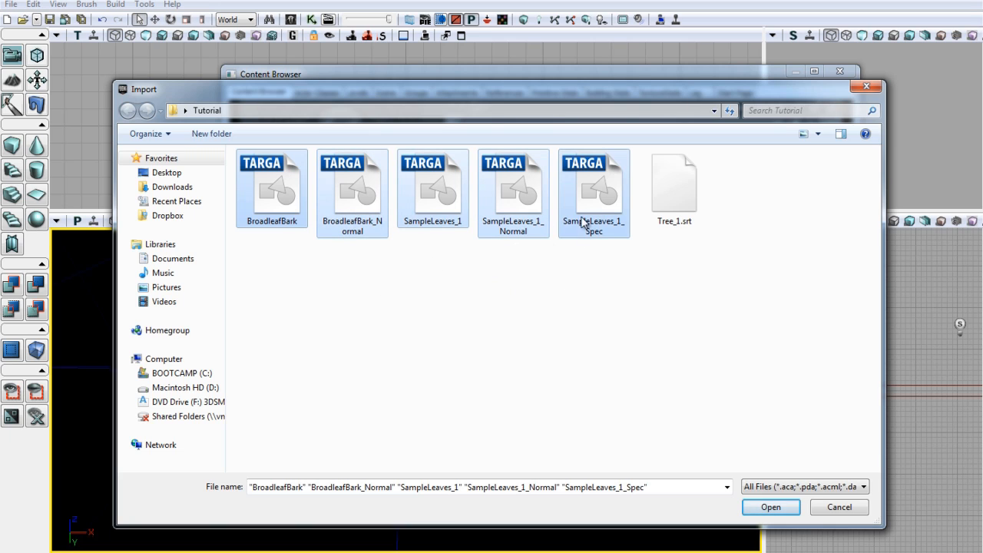
{"action": "left_click", "coordinate": [770, 508]}
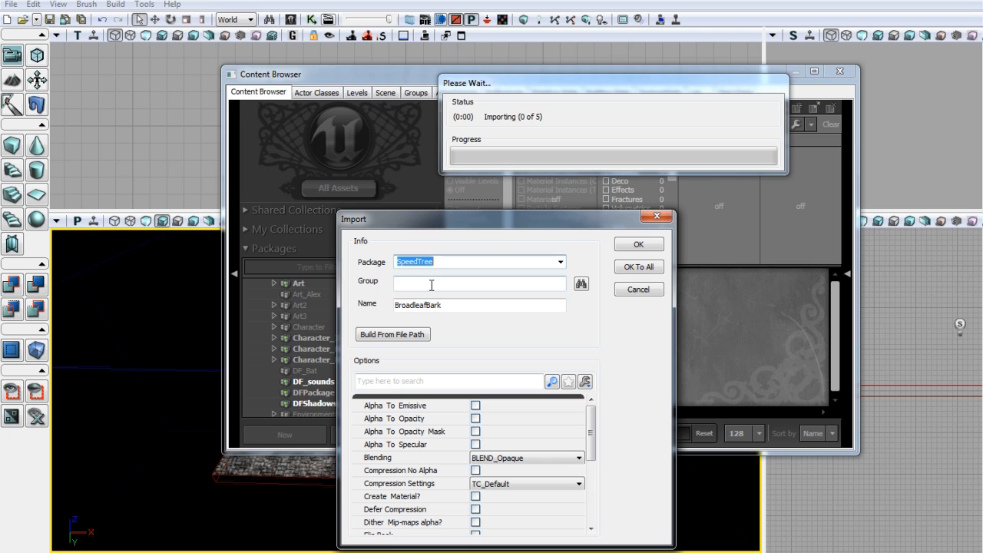
{"action": "left_click", "coordinate": [650, 269]}
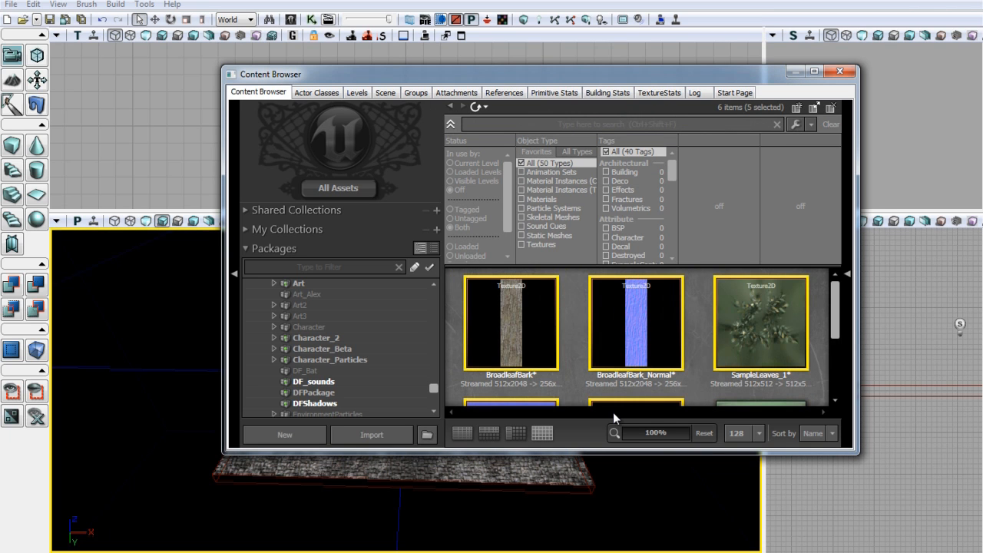
Maximize the Content Browser and create a new material from the BroadleafBark texture
{"action": "left_click", "coordinate": [814, 71]}
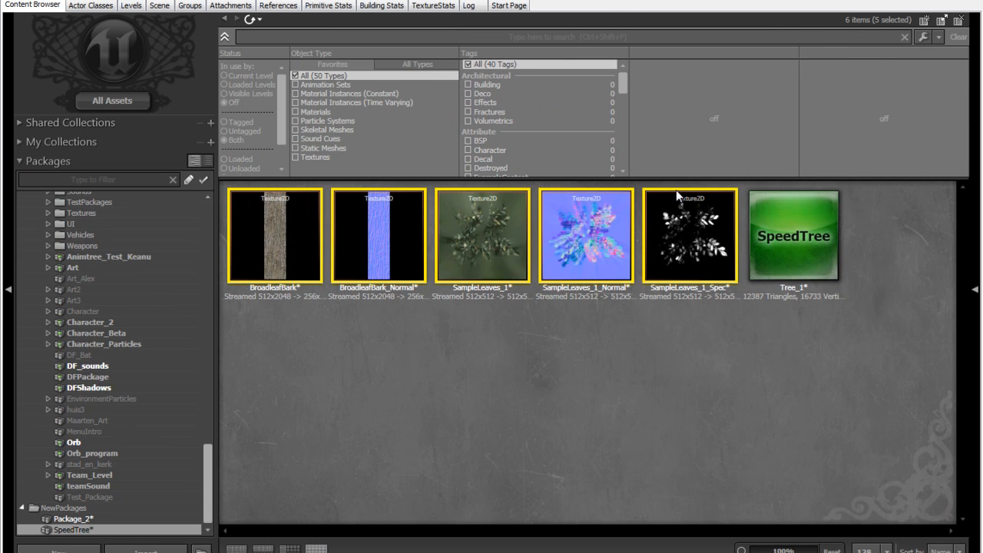
{"action": "left_click", "coordinate": [568, 324]}
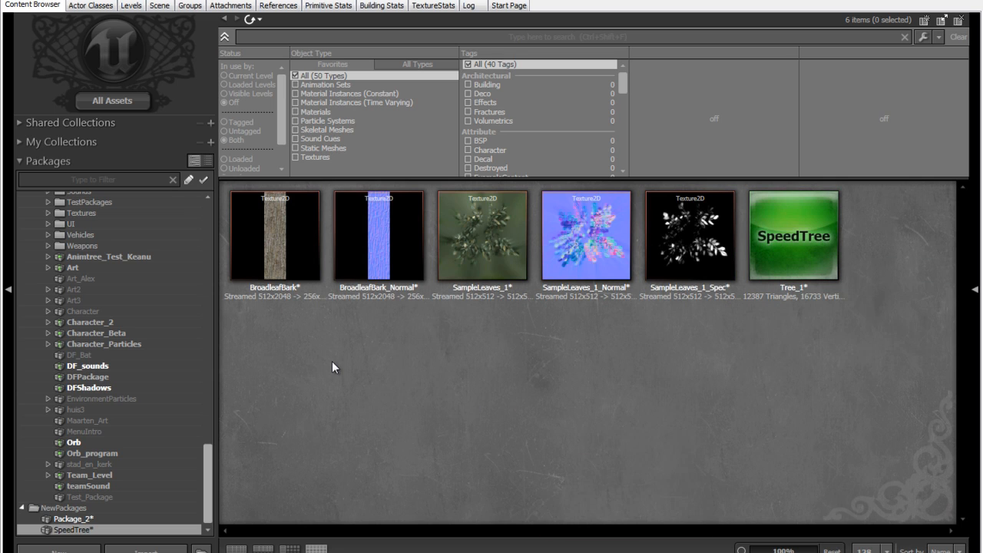
{"action": "right_click", "coordinate": [304, 352]}
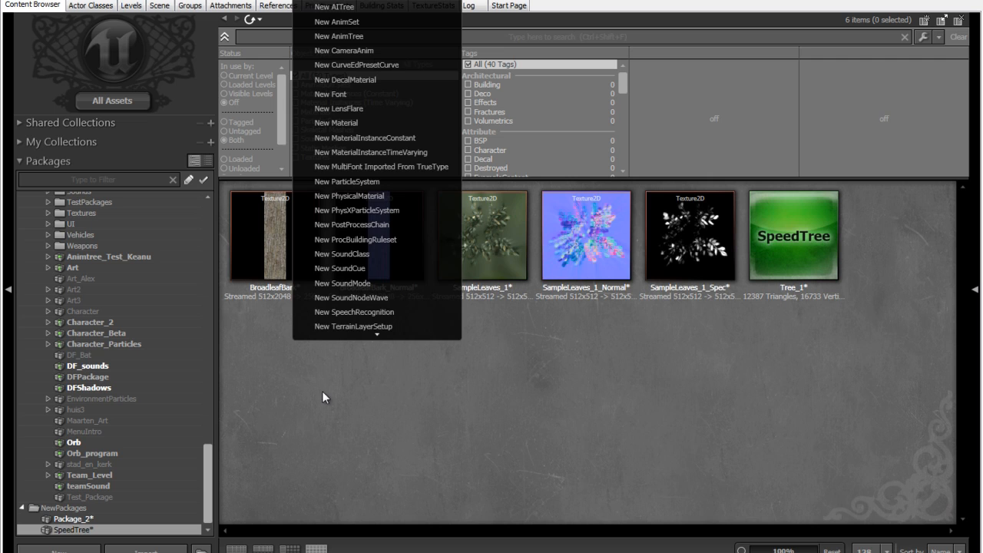
{"action": "left_click", "coordinate": [359, 378]}
{"action": "right_click", "coordinate": [281, 227]}
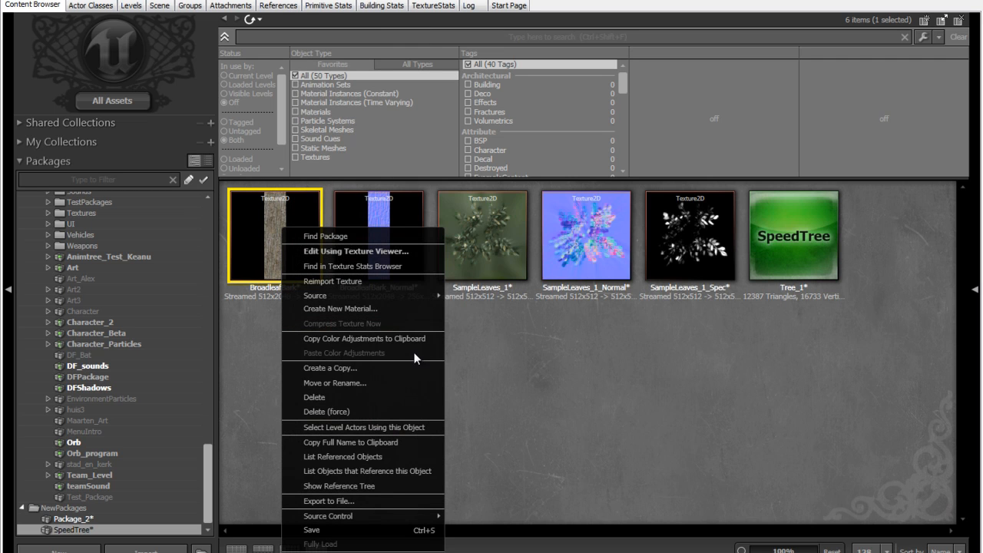
{"action": "left_click", "coordinate": [390, 308]}
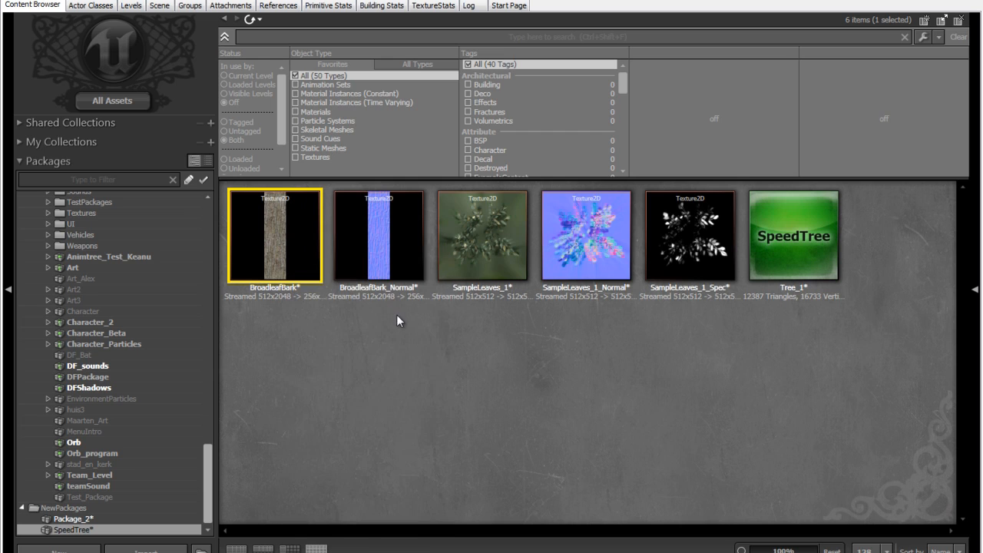
{"action": "left_click", "coordinate": [572, 108]}
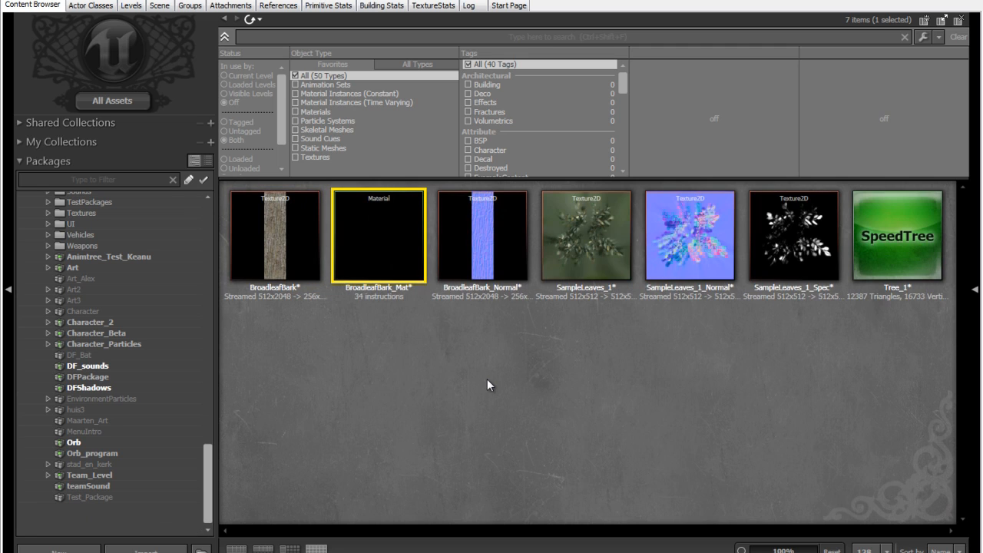
Open the BroadleafBark_Mat material for editing and place its editor window below the asset thumbnails
{"action": "mouse_move", "coordinate": [376, 230]}
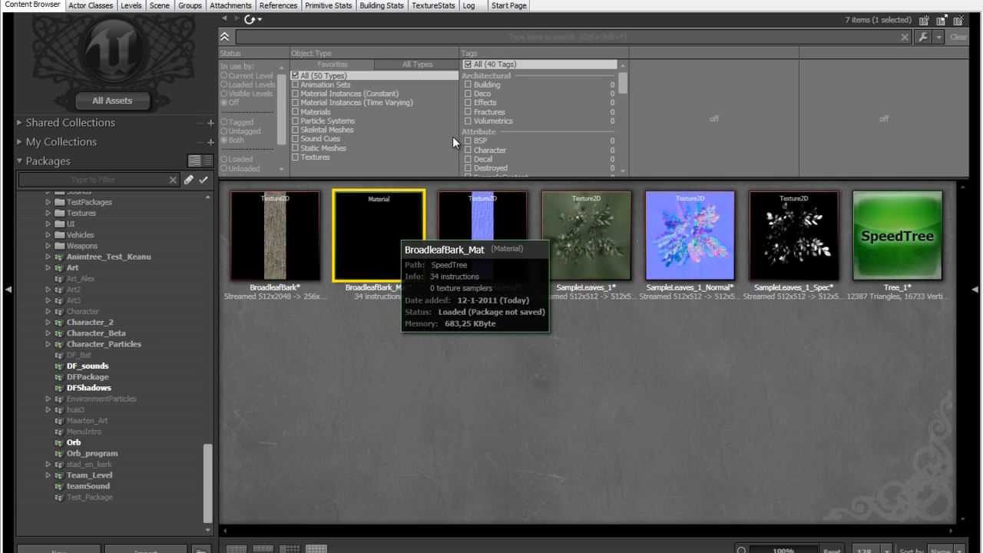
{"action": "double_click", "coordinate": [421, 223]}
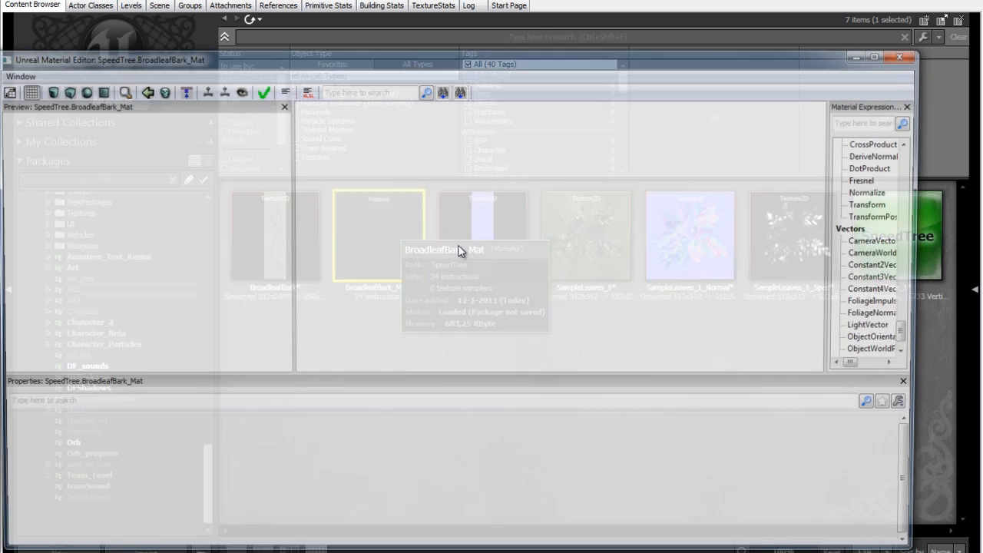
{"action": "left_click_drag", "start_coordinate": [349, 64], "coordinate": [422, 139]}
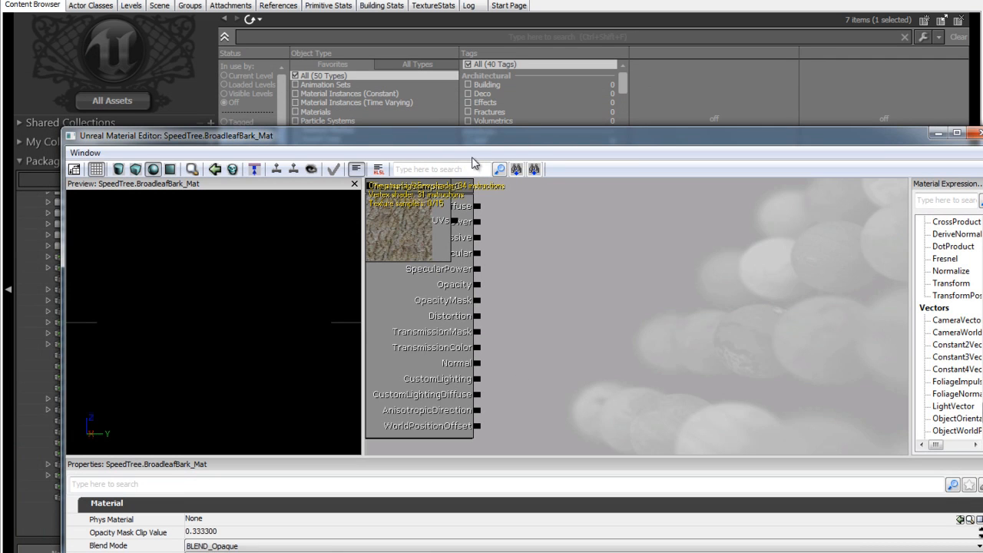
{"action": "left_click_drag", "start_coordinate": [476, 140], "coordinate": [418, 320]}
Separate the bark Texture Sample node from the material node and connect its combined color output to Diffuse
{"action": "left_click", "coordinate": [388, 431]}
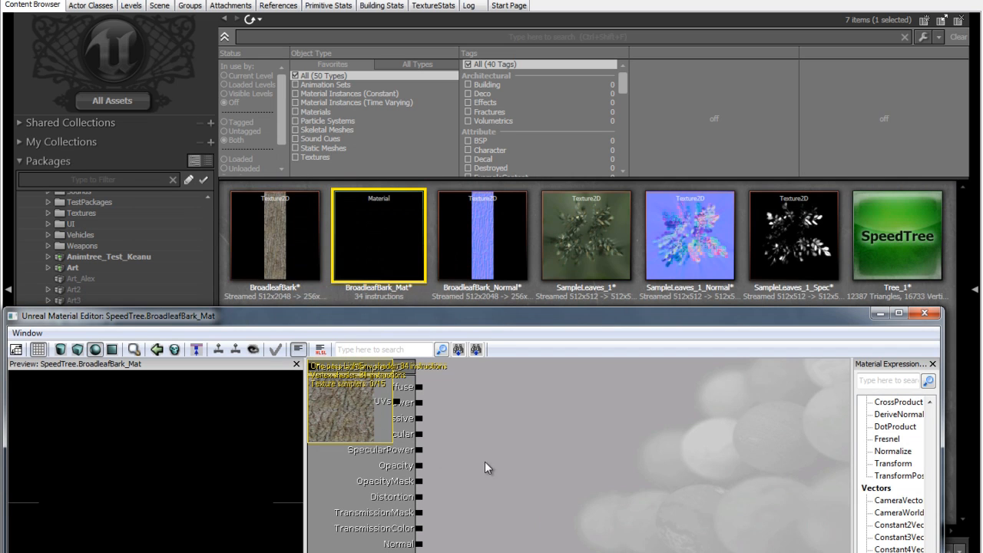
{"action": "left_click_drag", "start_coordinate": [354, 417], "coordinate": [619, 415]}
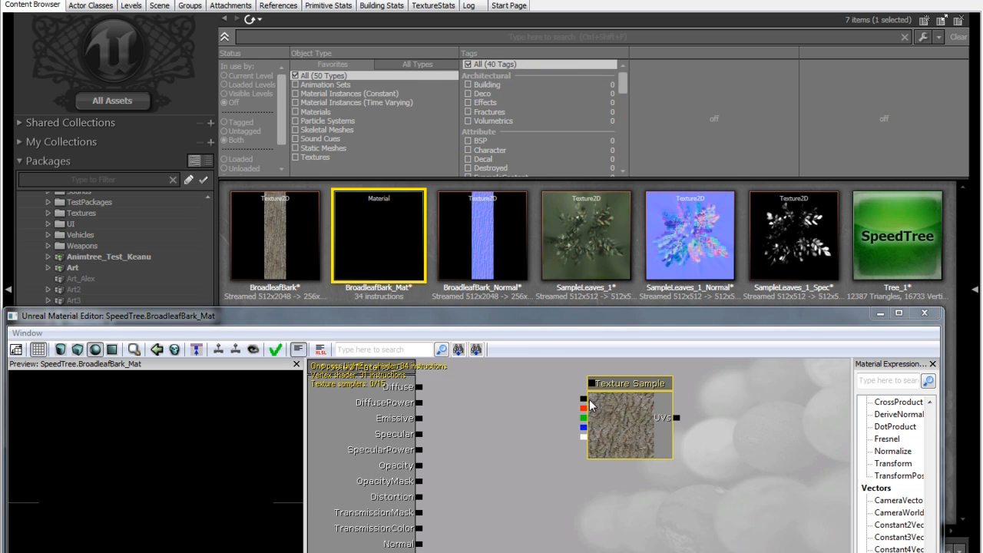
{"action": "left_click_drag", "start_coordinate": [584, 398], "coordinate": [425, 390]}
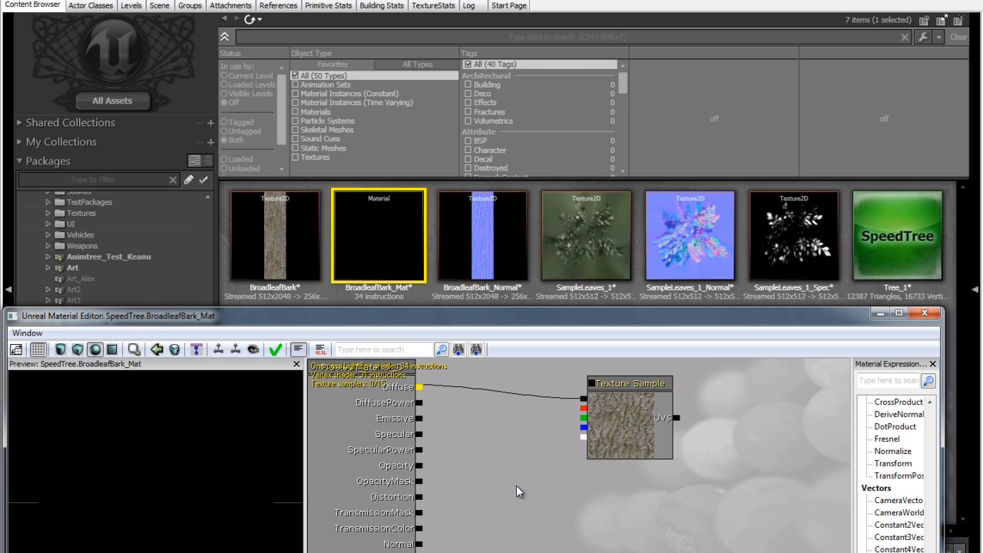
Select the BroadleafBark_Normal texture and arrange the Content Browser and Material Editor windows so the material graph is fully accessible
{"action": "left_click_drag", "start_coordinate": [522, 329], "coordinate": [399, 481]}
{"action": "left_click", "coordinate": [495, 220]}
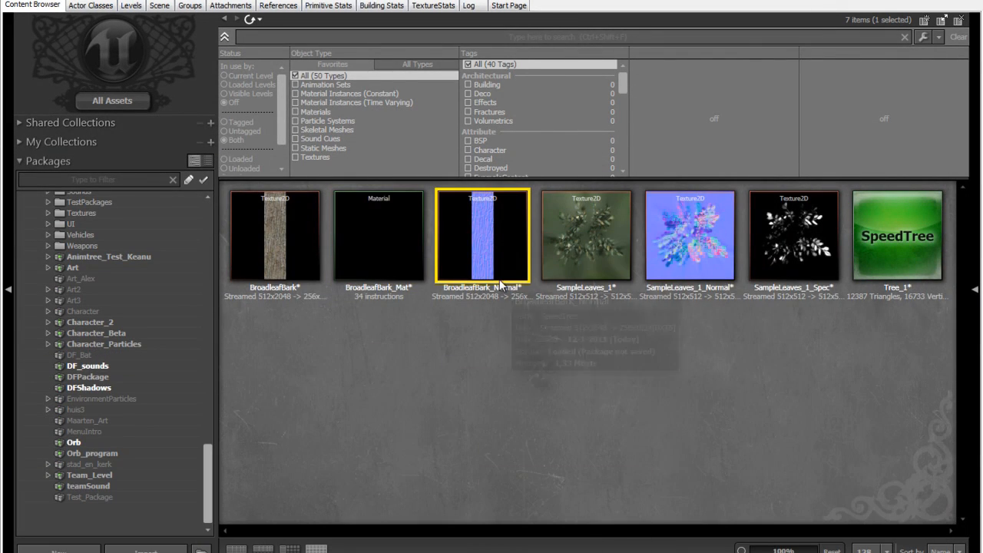
{"action": "mouse_move", "coordinate": [230, 552]}
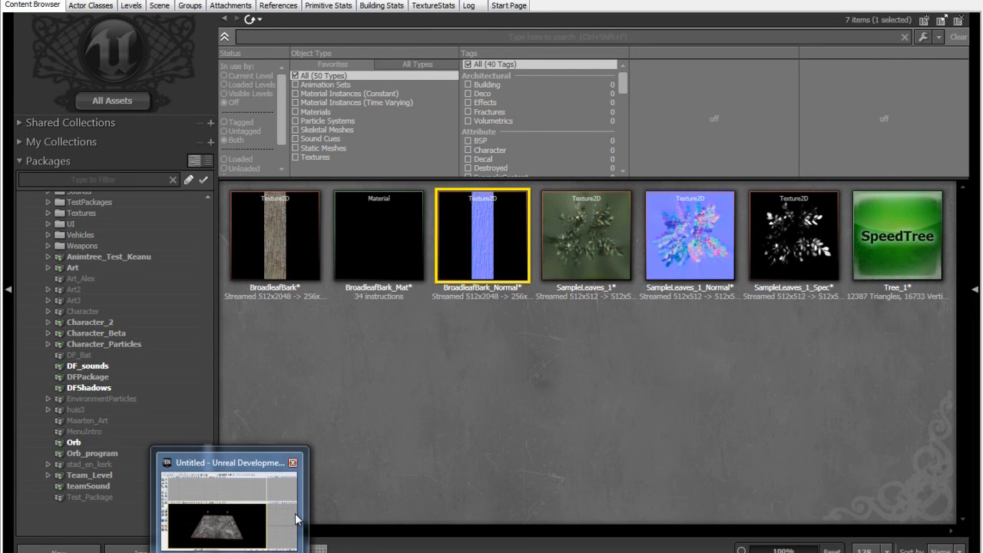
{"action": "left_click", "coordinate": [292, 537]}
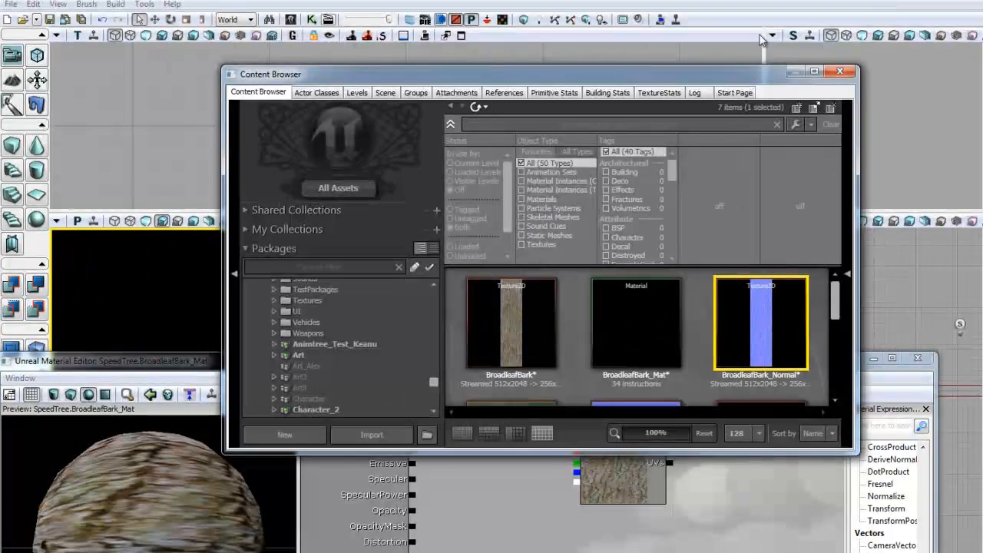
{"action": "left_click_drag", "start_coordinate": [603, 80], "coordinate": [731, 43]}
{"action": "left_click_drag", "start_coordinate": [302, 365], "coordinate": [301, 90]}
Add a Texture Sample using BroadleafBark_Normal to the bark material graph and connect its combined color output to Normal
{"action": "right_click", "coordinate": [535, 286]}
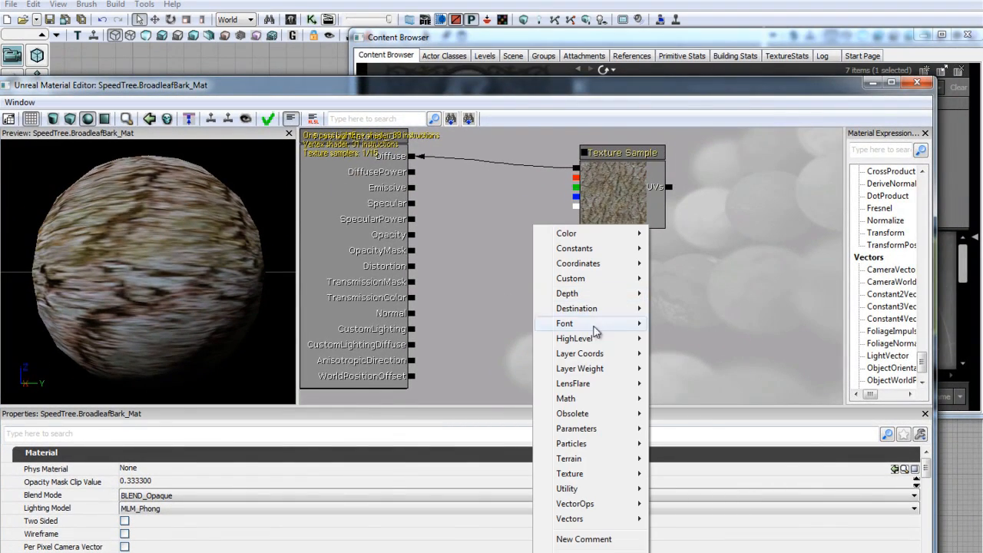
{"action": "mouse_move", "coordinate": [626, 477]}
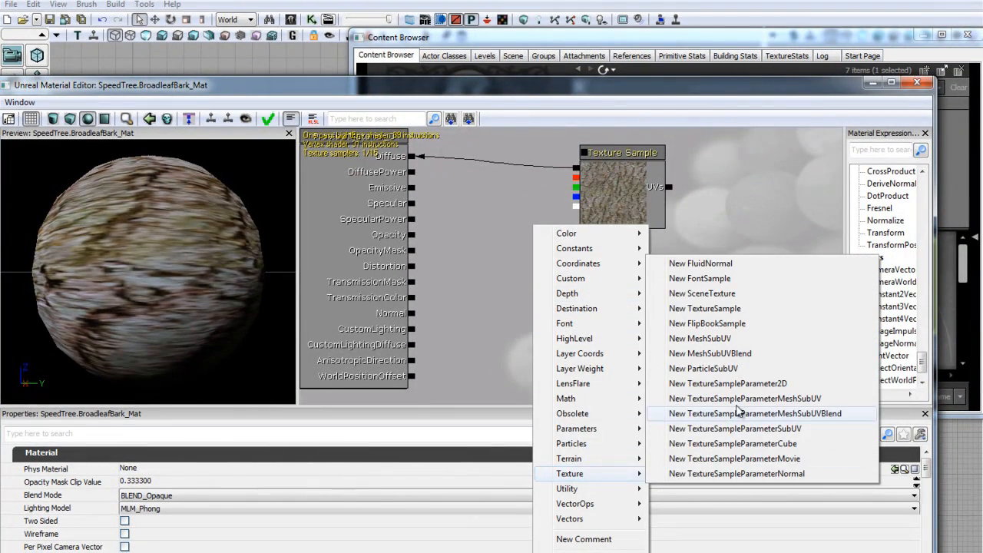
{"action": "left_click", "coordinate": [751, 309]}
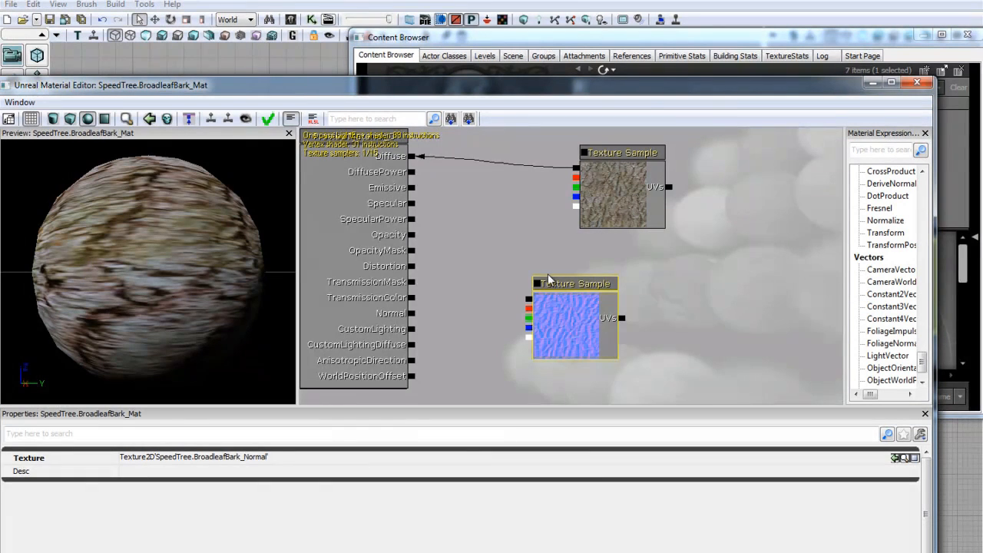
{"action": "left_click_drag", "start_coordinate": [528, 302], "coordinate": [416, 315]}
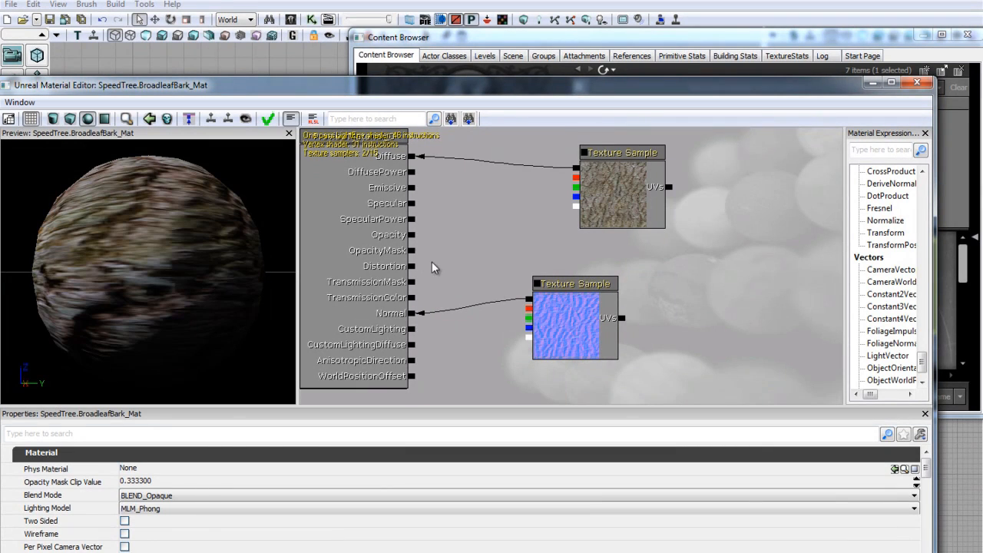
Rotate the bark preview sphere to check the relief, apply the BroadleafBark_Mat changes and close its editor
{"action": "left_click_drag", "start_coordinate": [126, 259], "coordinate": [88, 225]}
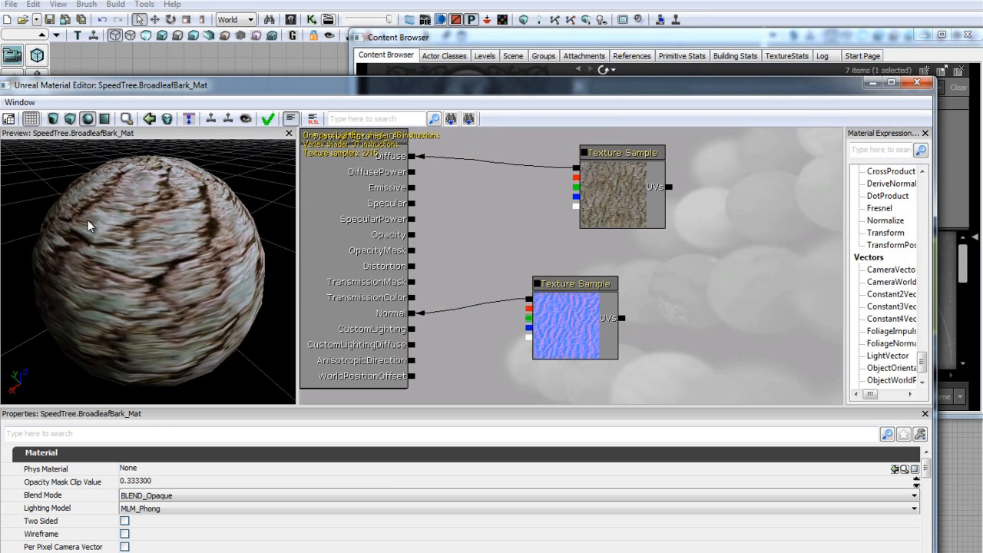
{"action": "left_click", "coordinate": [269, 119]}
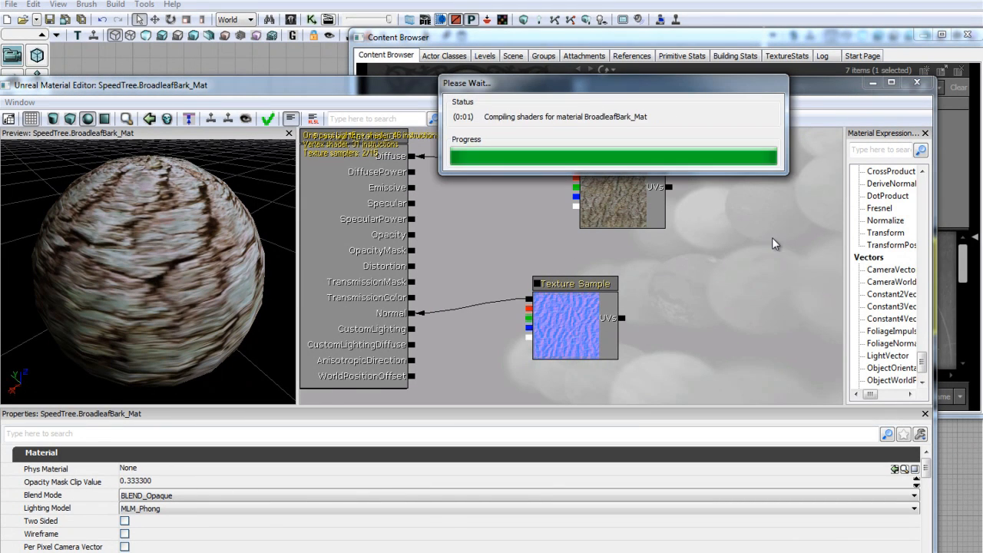
{"action": "left_click", "coordinate": [916, 82]}
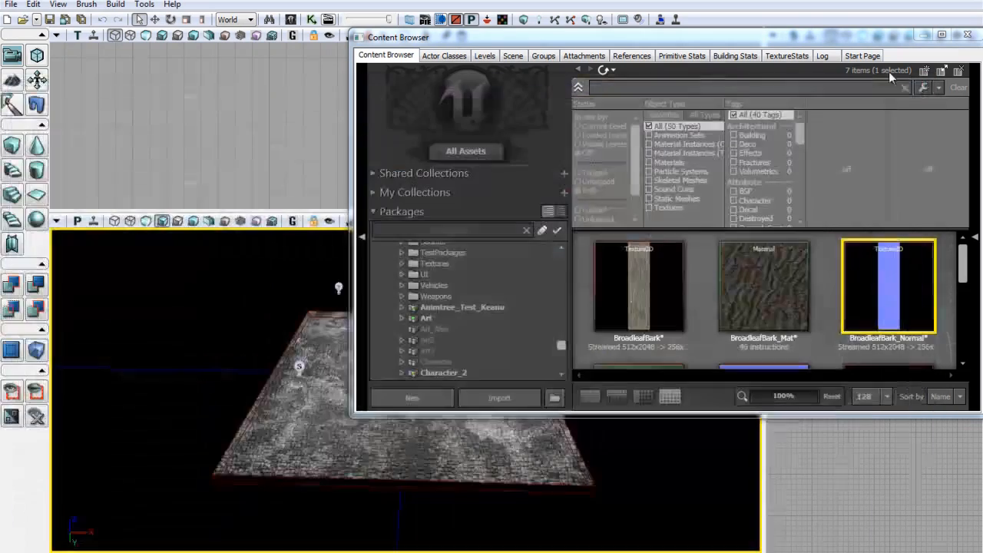
Create a new material named SampleLeaves_1_Mat in the SpeedTree package from the SampleLeaves_1 texture
{"action": "left_click_drag", "start_coordinate": [828, 39], "coordinate": [532, 45]}
{"action": "left_click_drag", "start_coordinate": [665, 259], "coordinate": [665, 307]}
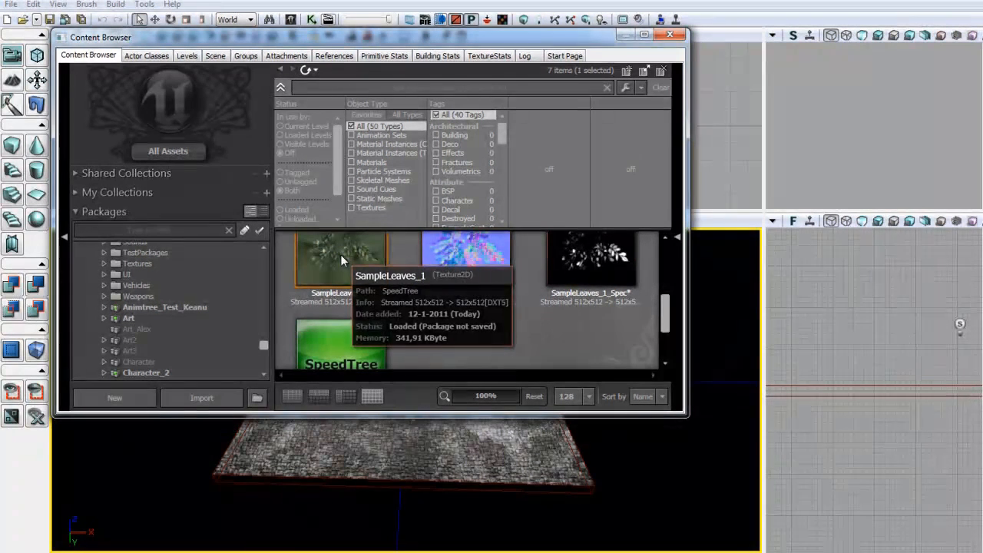
{"action": "right_click", "coordinate": [358, 262]}
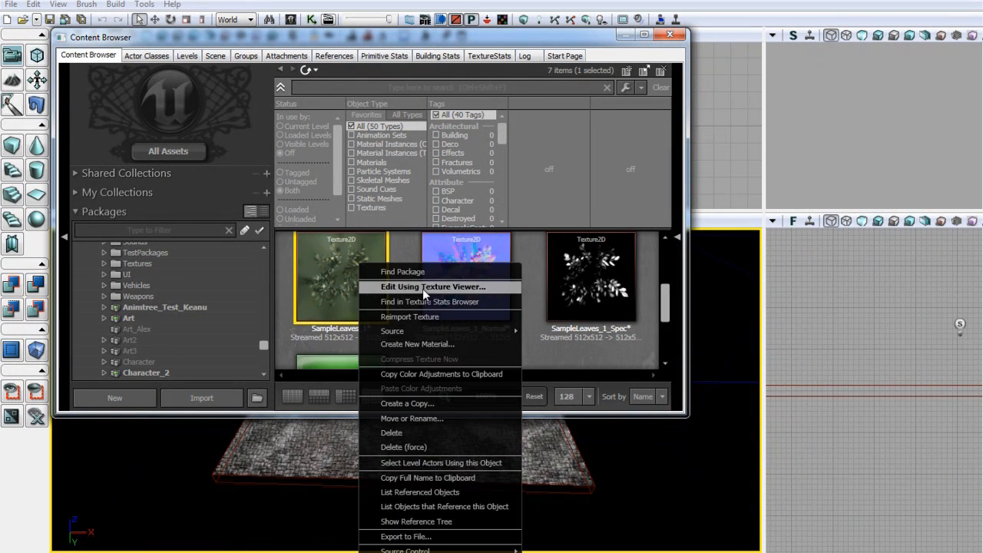
{"action": "left_click", "coordinate": [469, 344]}
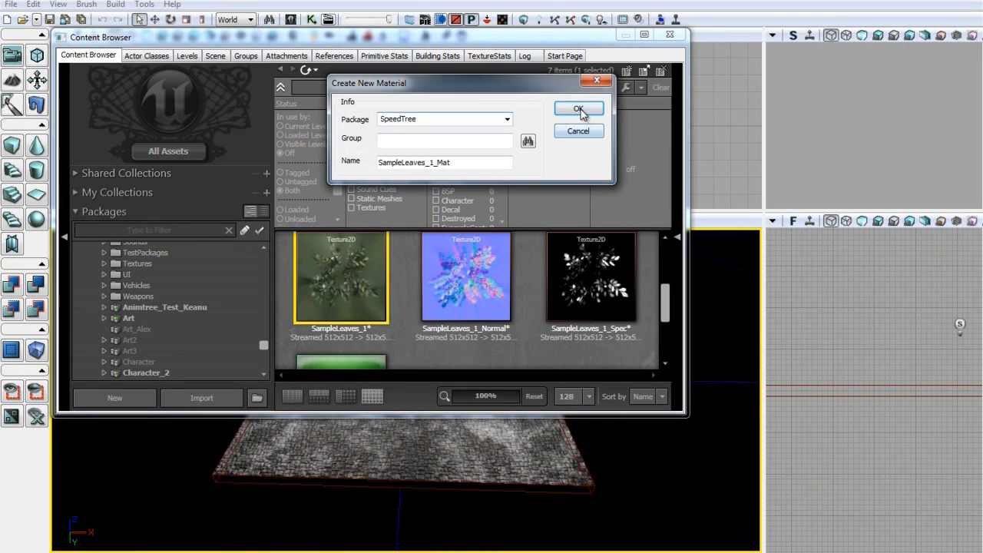
{"action": "left_click", "coordinate": [578, 109]}
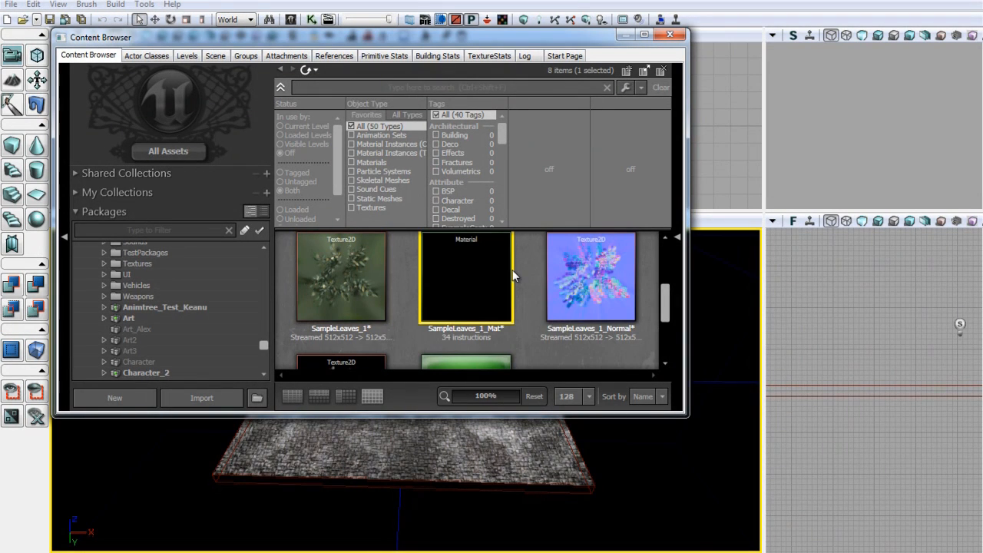
Open SampleLeaves_1_Mat for editing, separate its Texture Sample from the material node and connect the combined color output to Diffuse
{"action": "double_click", "coordinate": [465, 270]}
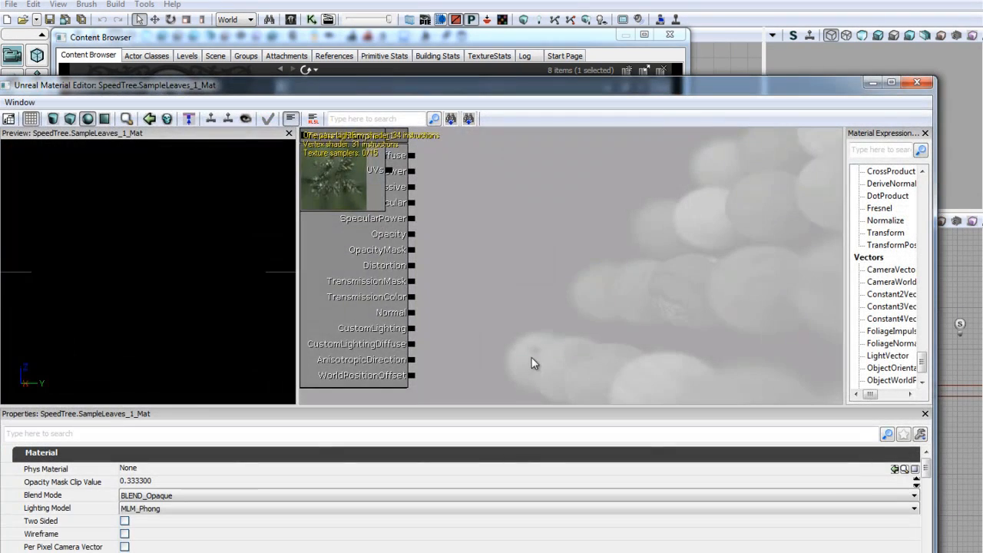
{"action": "left_click_drag", "start_coordinate": [271, 91], "coordinate": [362, 96]}
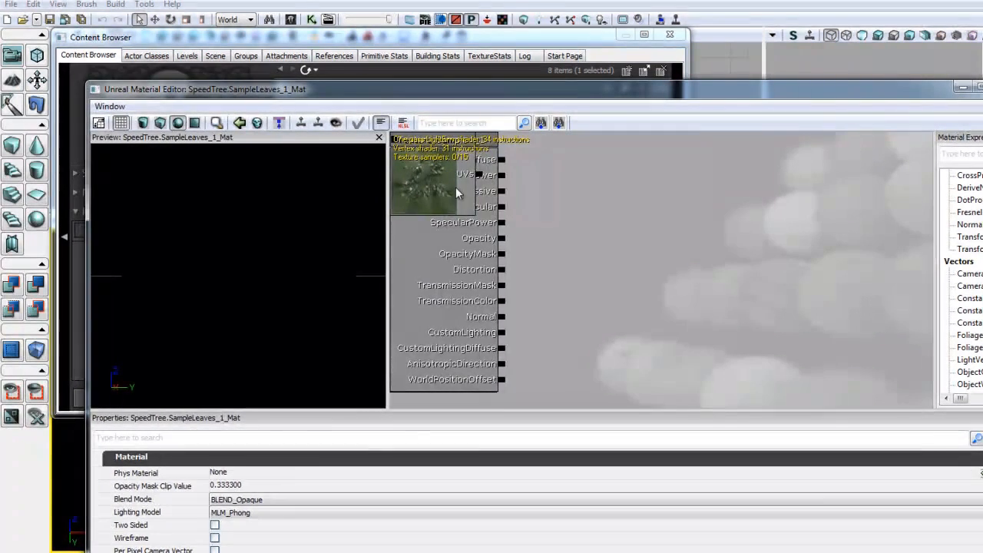
{"action": "left_click", "coordinate": [442, 201]}
{"action": "left_click_drag", "start_coordinate": [458, 196], "coordinate": [503, 160]}
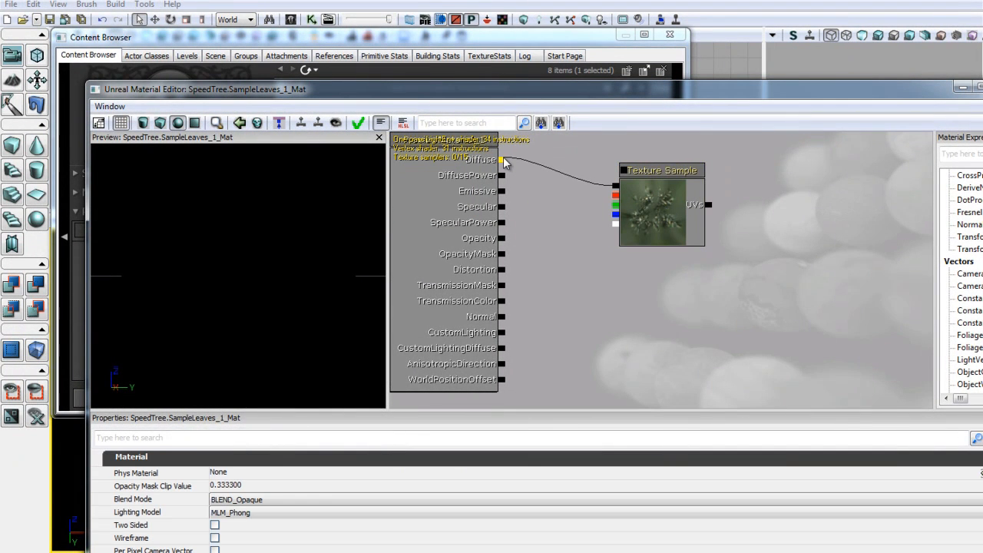
Add a Texture Sample using SampleLeaves_1_Normal to the leaf material graph and connect its combined color output to Normal
{"action": "left_click_drag", "start_coordinate": [513, 89], "coordinate": [539, 95]}
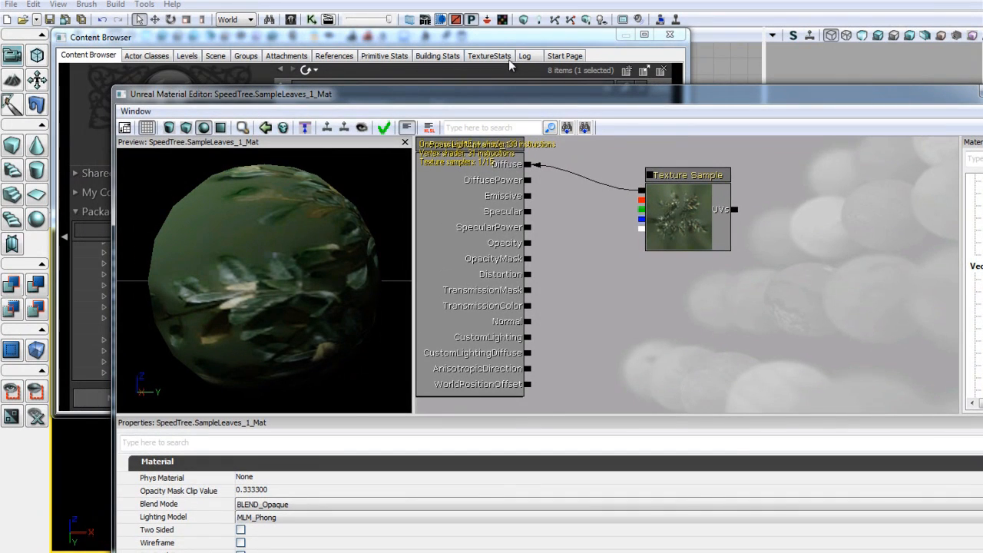
{"action": "left_click", "coordinate": [496, 41]}
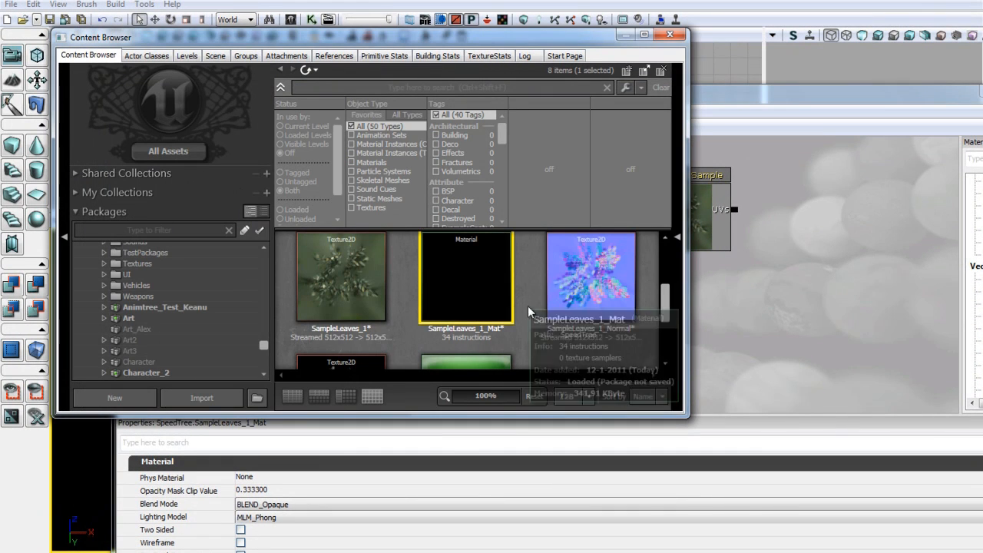
{"action": "scroll", "coordinate": [527, 303], "scroll_direction": "down", "scroll_amount": 1}
{"action": "scroll", "coordinate": [526, 301], "scroll_direction": "up", "scroll_amount": 1}
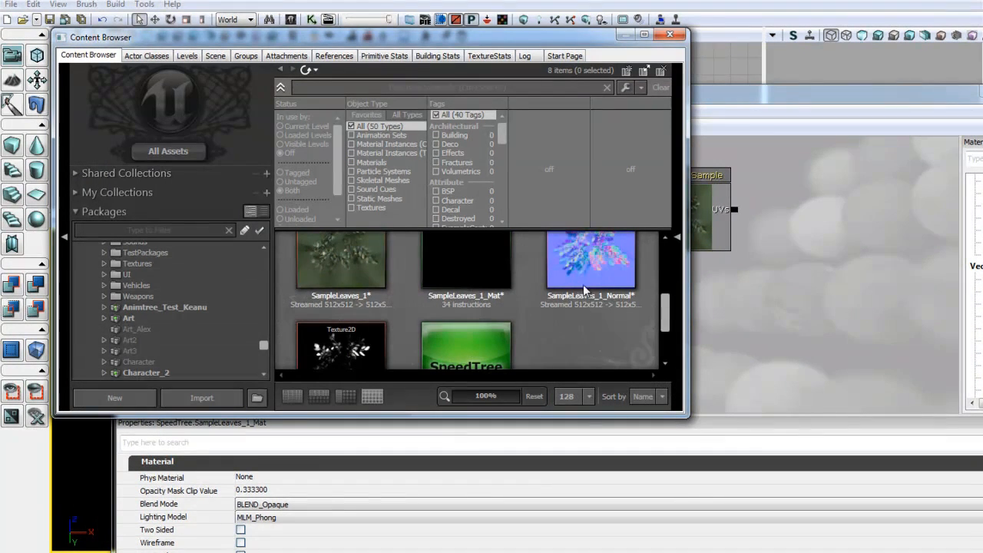
{"action": "left_click", "coordinate": [721, 315]}
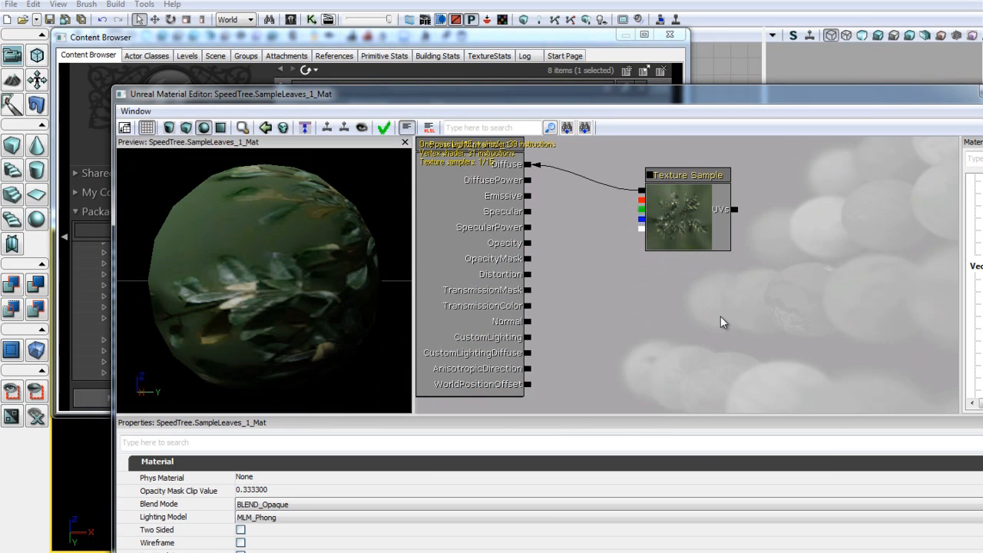
{"action": "right_click", "coordinate": [720, 315]}
{"action": "mouse_move", "coordinate": [788, 478]}
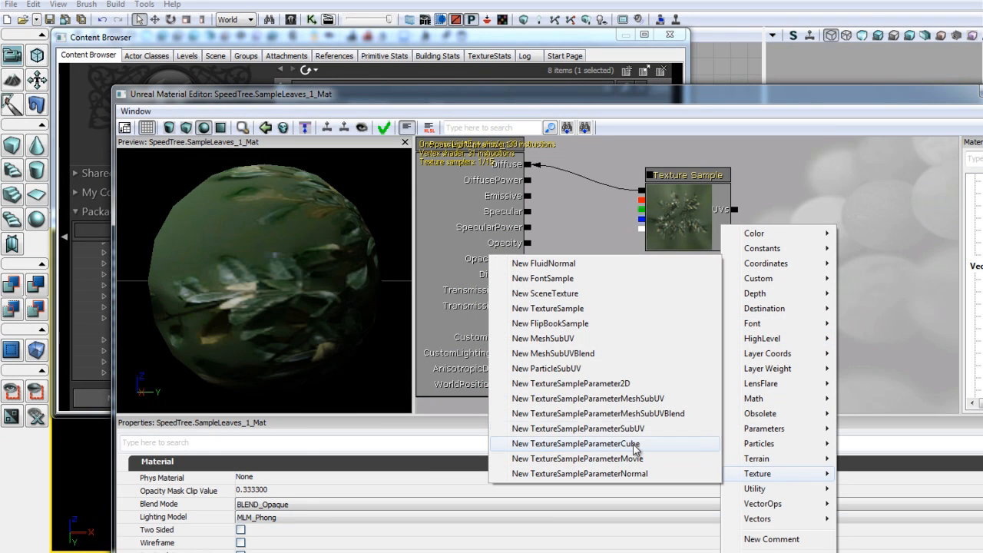
{"action": "left_click", "coordinate": [576, 308]}
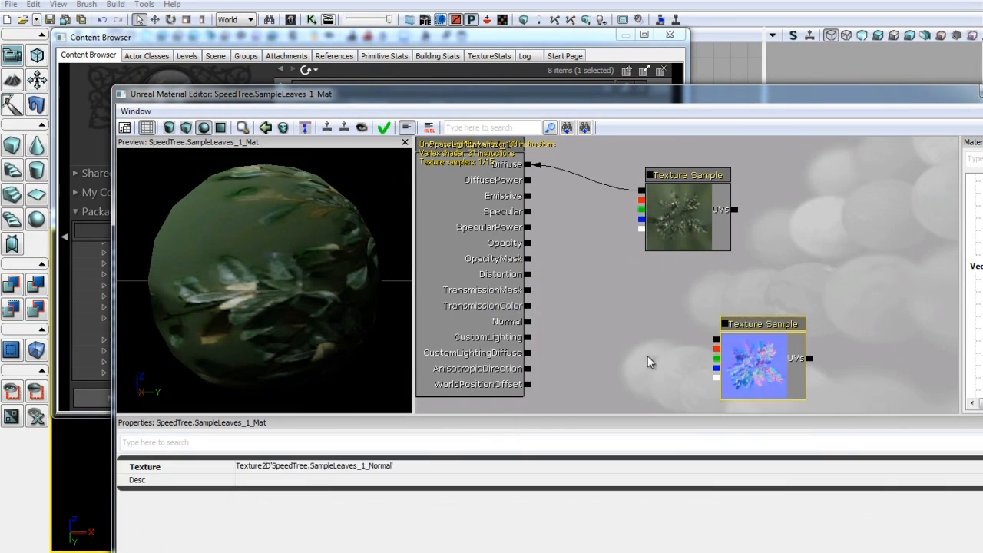
{"action": "left_click_drag", "start_coordinate": [716, 340], "coordinate": [528, 321]}
Add a Texture Sample using SampleLeaves_1_Spec to the leaf material graph and connect its combined color output to Specular
{"action": "left_click", "coordinate": [485, 46]}
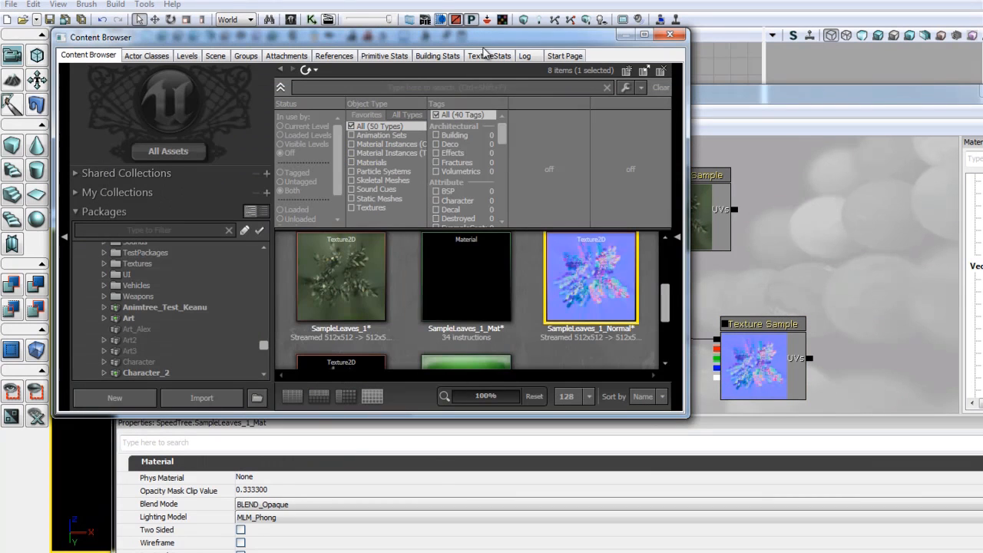
{"action": "scroll", "coordinate": [578, 335], "scroll_direction": "down", "scroll_amount": 2}
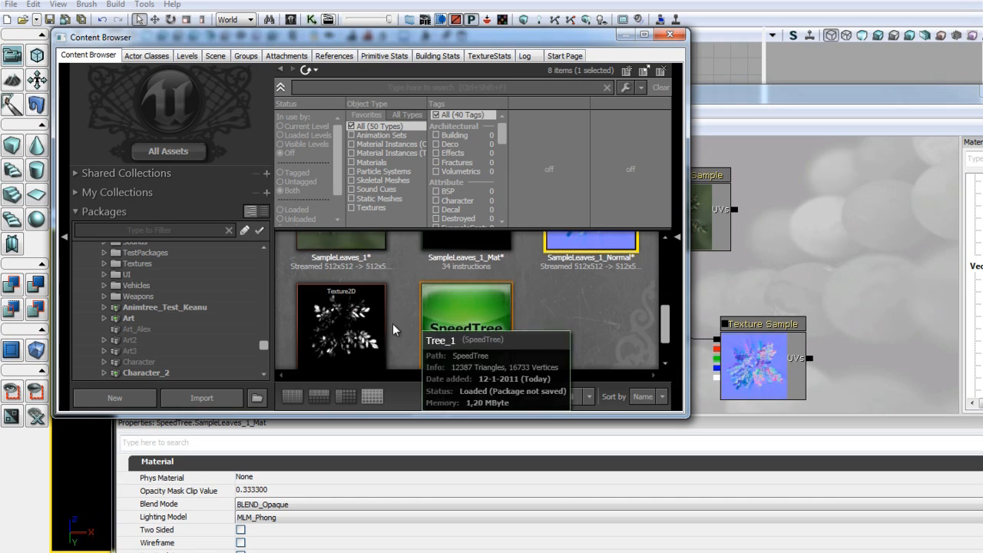
{"action": "left_click", "coordinate": [360, 326]}
{"action": "scroll", "coordinate": [359, 326], "scroll_direction": "down", "scroll_amount": 1}
{"action": "left_click", "coordinate": [761, 104]}
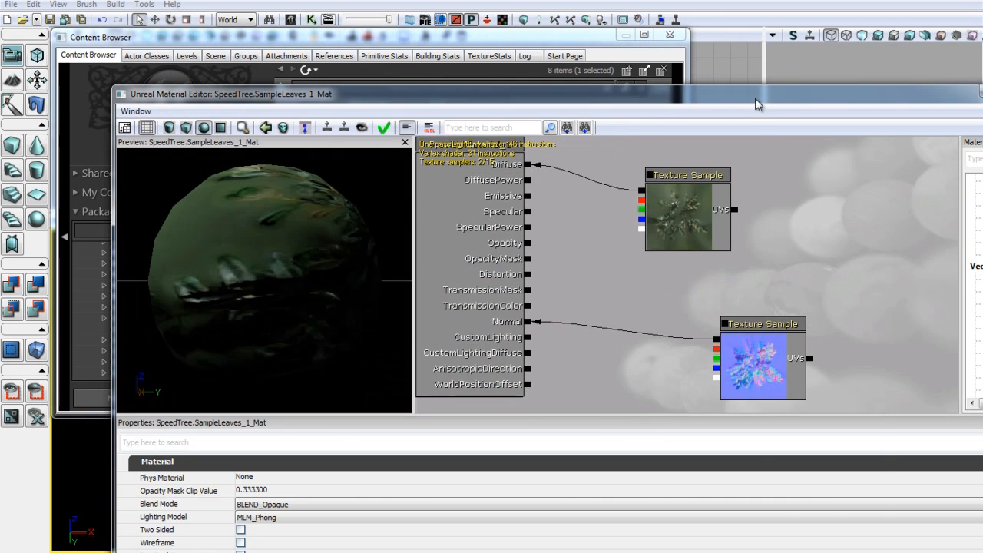
{"action": "right_click", "coordinate": [765, 219]}
{"action": "mouse_move", "coordinate": [822, 459]}
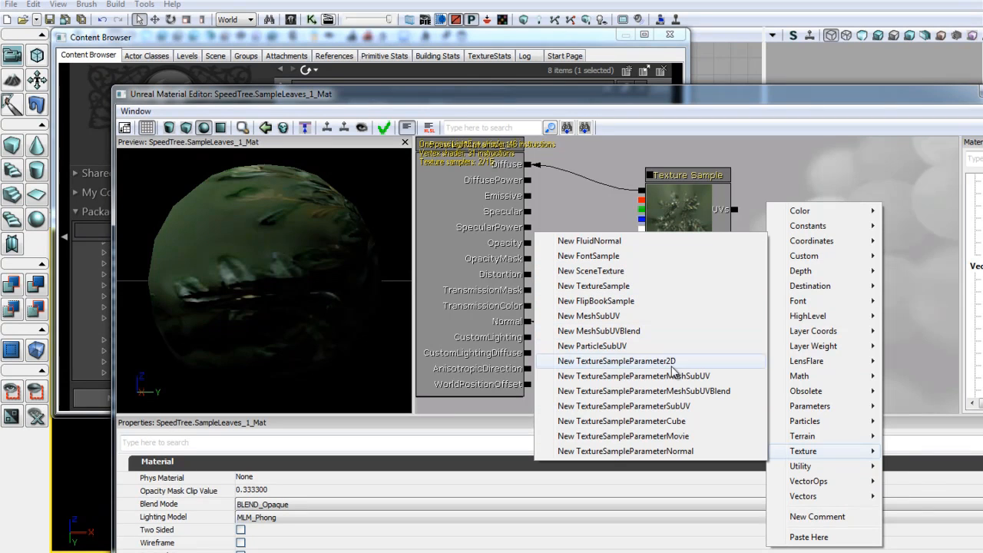
{"action": "left_click", "coordinate": [805, 450]}
{"action": "mouse_move", "coordinate": [824, 456]}
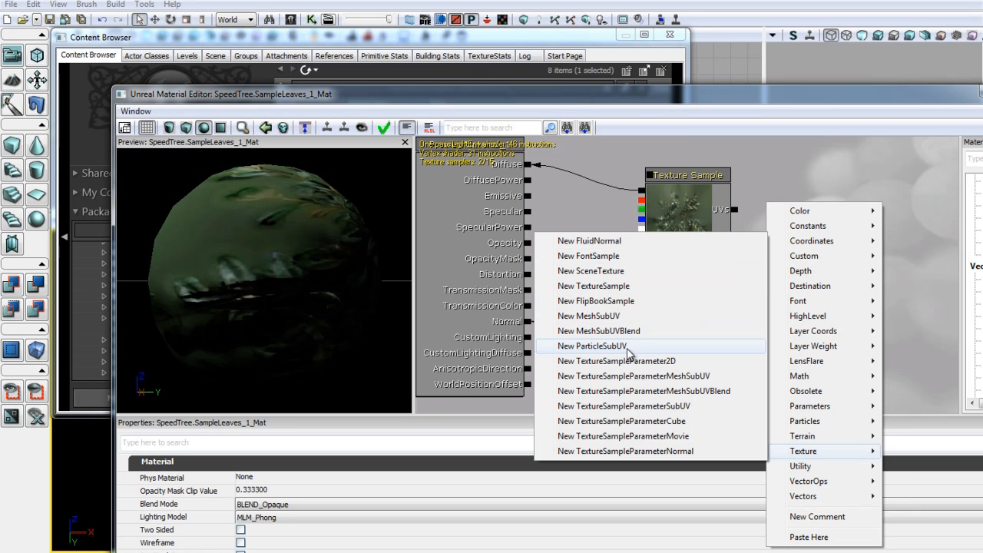
{"action": "left_click", "coordinate": [621, 288]}
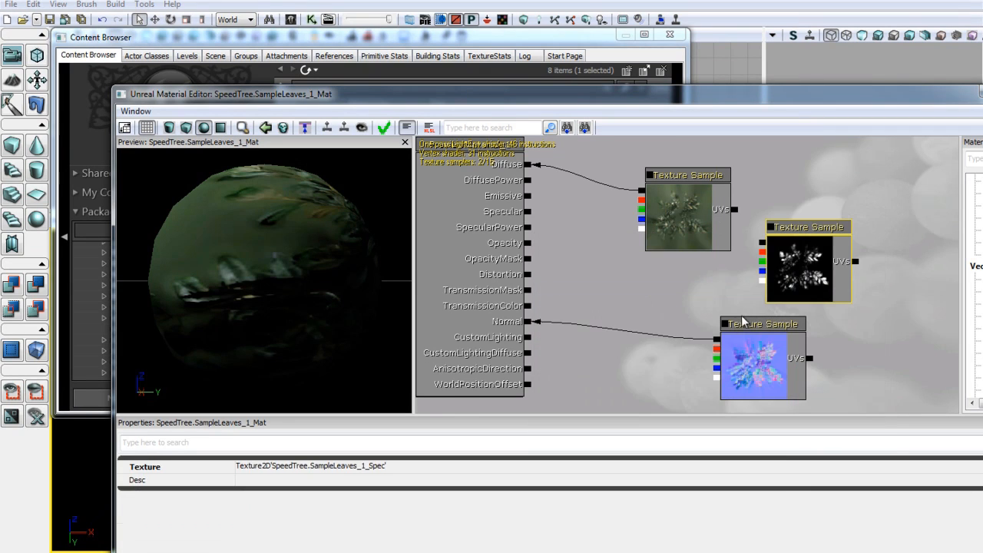
{"action": "left_click_drag", "start_coordinate": [761, 244], "coordinate": [528, 212]}
Spread the diffuse, specular and normal Texture Sample nodes apart vertically in the leaf material graph
{"action": "left_click_drag", "start_coordinate": [677, 200], "coordinate": [713, 157]}
{"action": "left_click_drag", "start_coordinate": [801, 261], "coordinate": [818, 267]}
{"action": "left_click", "coordinate": [776, 365]}
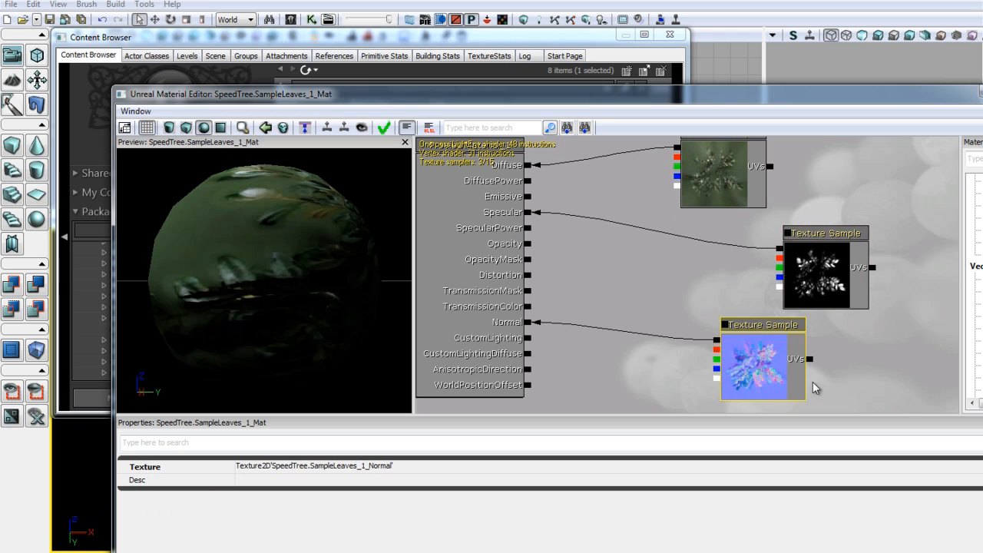
{"action": "left_click_drag", "start_coordinate": [798, 361], "coordinate": [761, 406]}
{"action": "left_click_drag", "start_coordinate": [819, 255], "coordinate": [772, 292]}
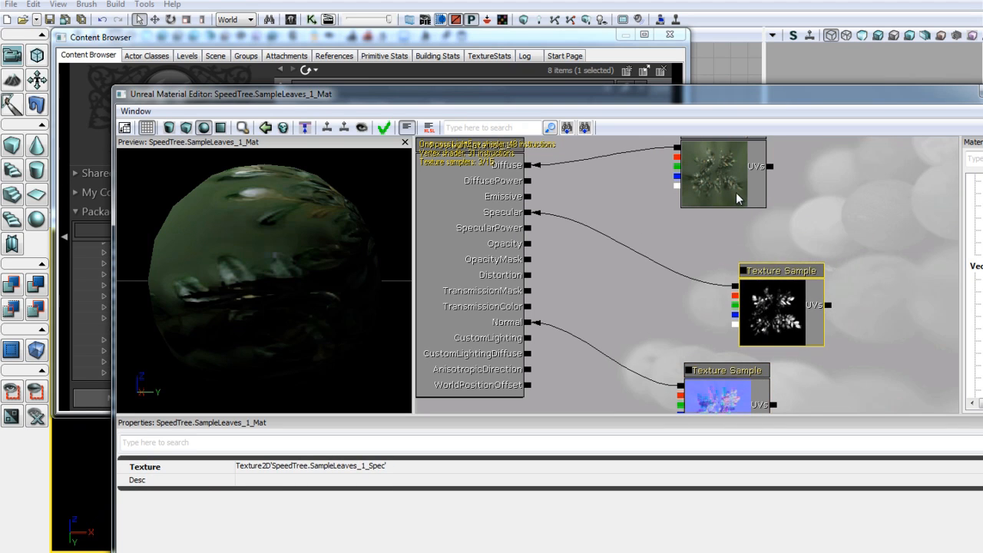
{"action": "left_click", "coordinate": [735, 193]}
Maximize the Material Editor and move the diffuse Texture Sample upward to free space above the specular sample
{"action": "left_click_drag", "start_coordinate": [720, 99], "coordinate": [626, 93]}
{"action": "left_click", "coordinate": [916, 81]}
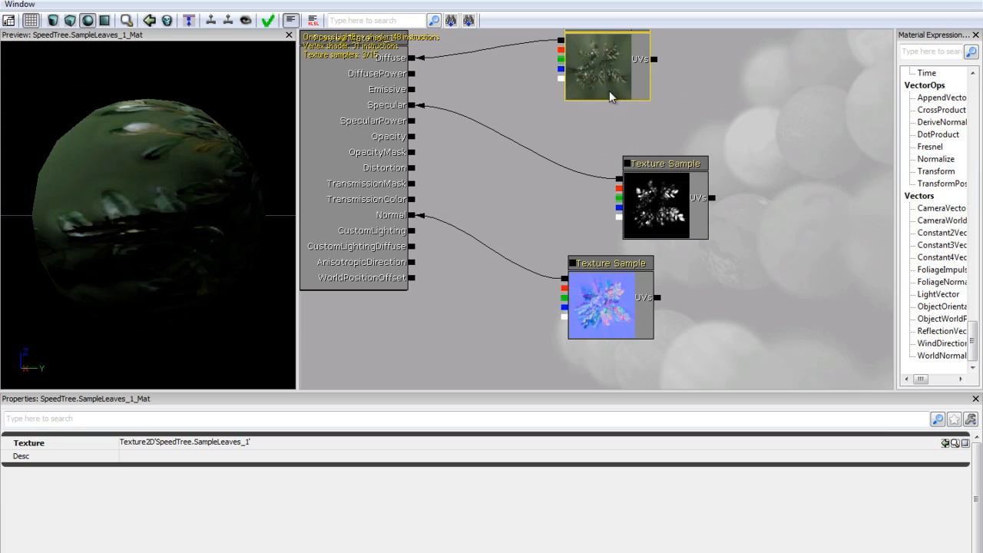
{"action": "mouse_move", "coordinate": [612, 96]}
{"action": "left_mouse_down"}
{"action": "mouse_move", "coordinate": [629, 80]}
{"action": "mouse_move", "coordinate": [626, 46]}
{"action": "mouse_move", "coordinate": [617, 107]}
{"action": "left_mouse_up"}
{"action": "left_click_drag", "start_coordinate": [98, 182], "coordinate": [86, 201]}
{"action": "left_click_drag", "start_coordinate": [449, 224], "coordinate": [300, 183]}
{"action": "left_click_drag", "start_coordinate": [413, 157], "coordinate": [550, 225]}
{"action": "left_click_drag", "start_coordinate": [583, 148], "coordinate": [599, 104]}
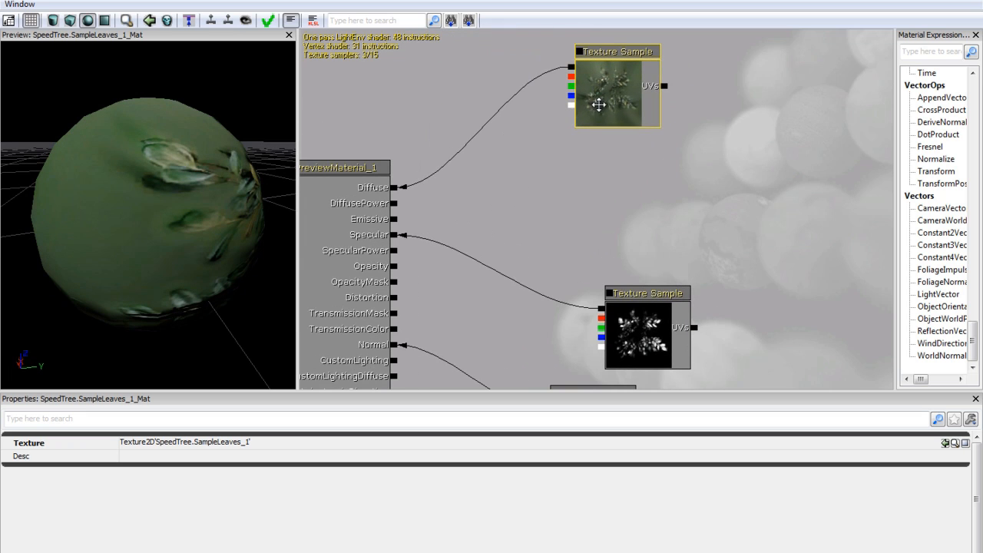
{"action": "left_click_drag", "start_coordinate": [571, 199], "coordinate": [561, 220]}
Add a VertexColor node and place it between the diffuse and specular Texture Sample nodes
{"action": "right_click", "coordinate": [573, 181]}
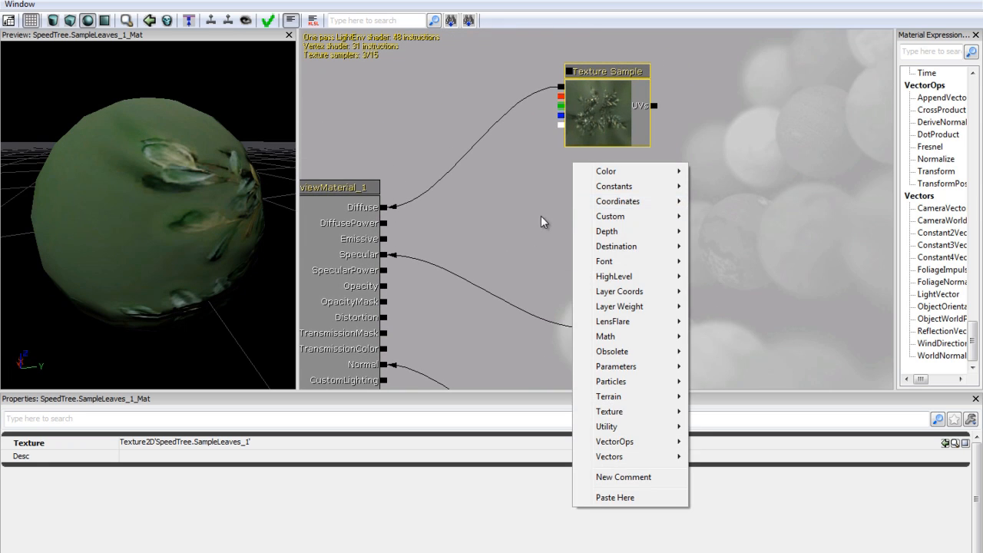
{"action": "mouse_move", "coordinate": [629, 193]}
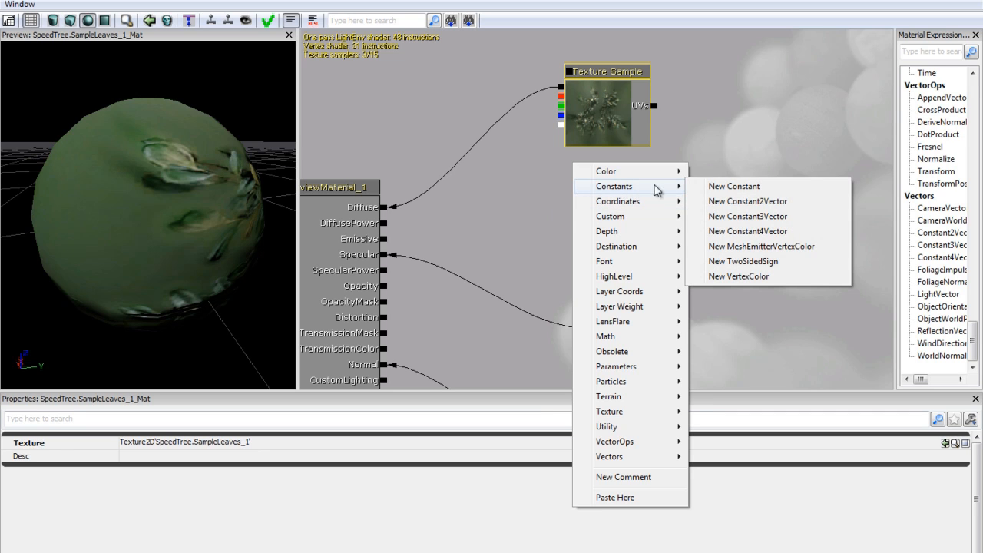
{"action": "left_click", "coordinate": [784, 284]}
{"action": "left_click_drag", "start_coordinate": [605, 223], "coordinate": [570, 224]}
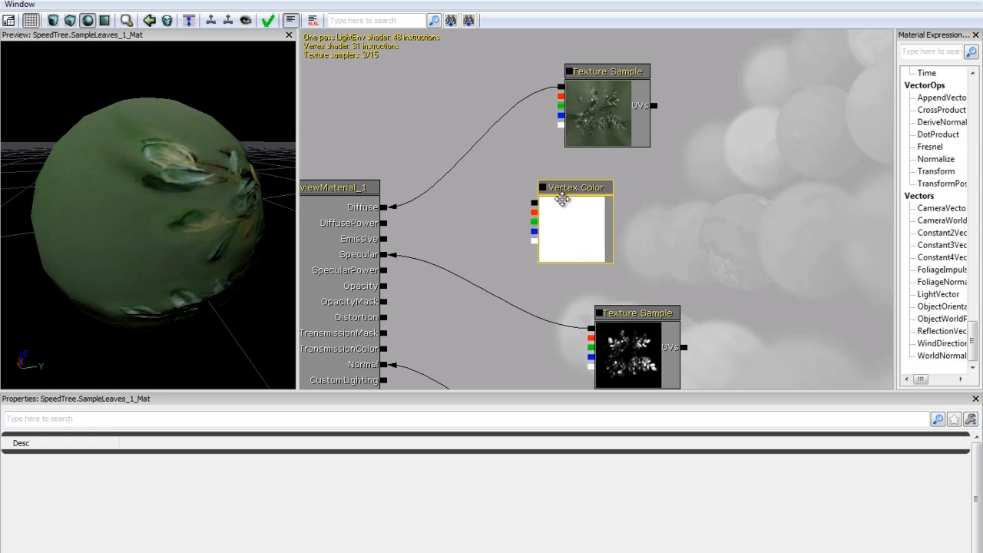
{"action": "left_click", "coordinate": [665, 213]}
Create a Math Add node beside the material's inputs and move the Vertex Color node clear of it
{"action": "right_click", "coordinate": [469, 169]}
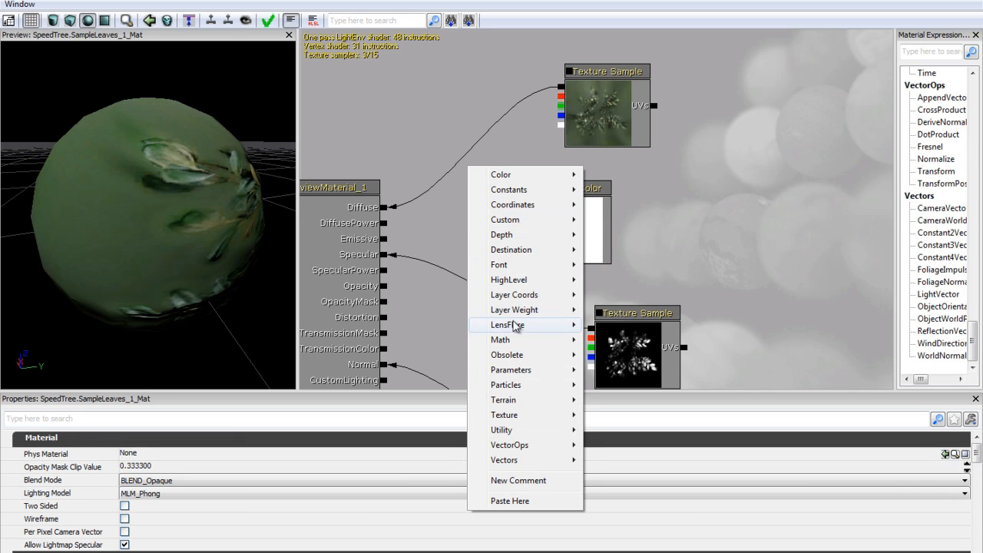
{"action": "mouse_move", "coordinate": [509, 339]}
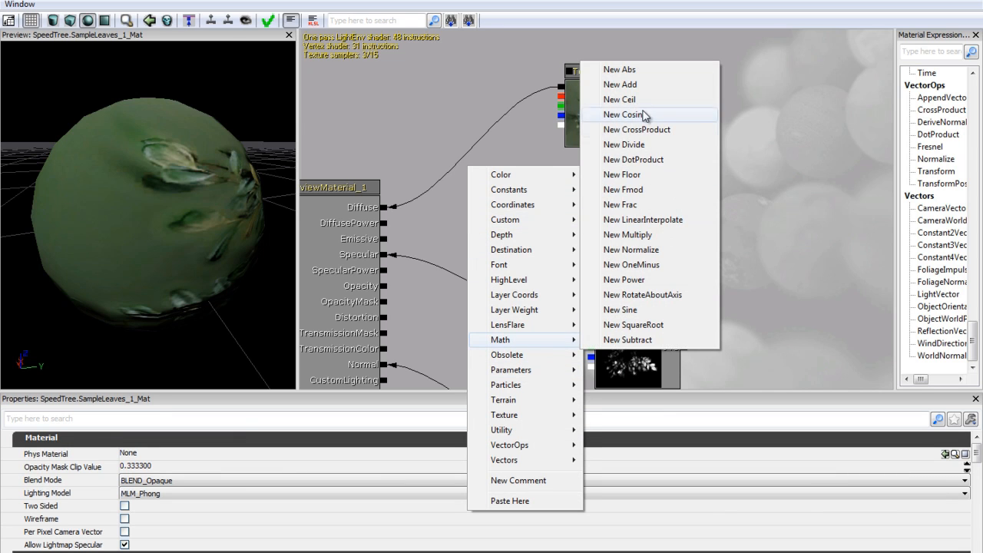
{"action": "left_click", "coordinate": [637, 85]}
{"action": "left_click", "coordinate": [587, 242]}
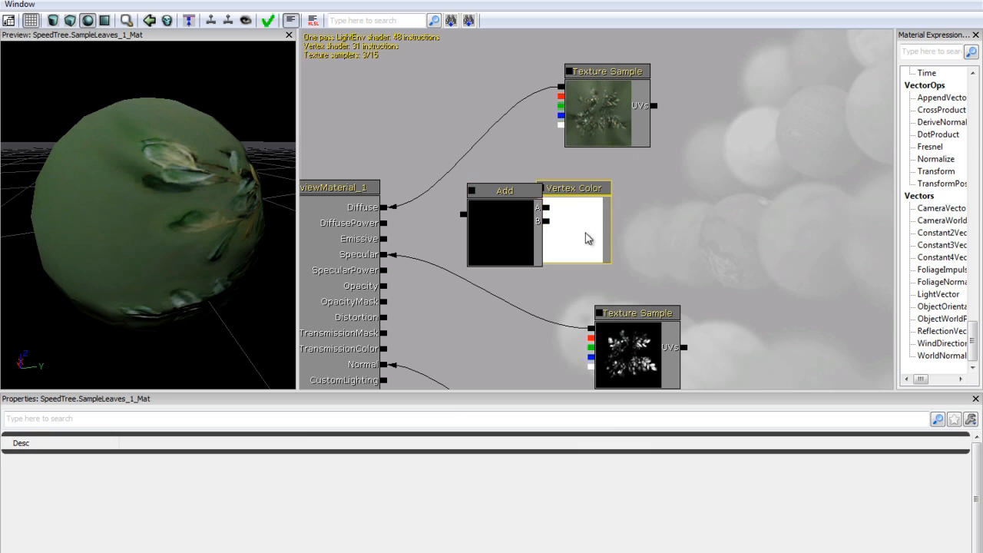
{"action": "left_click_drag", "start_coordinate": [586, 210], "coordinate": [699, 228]}
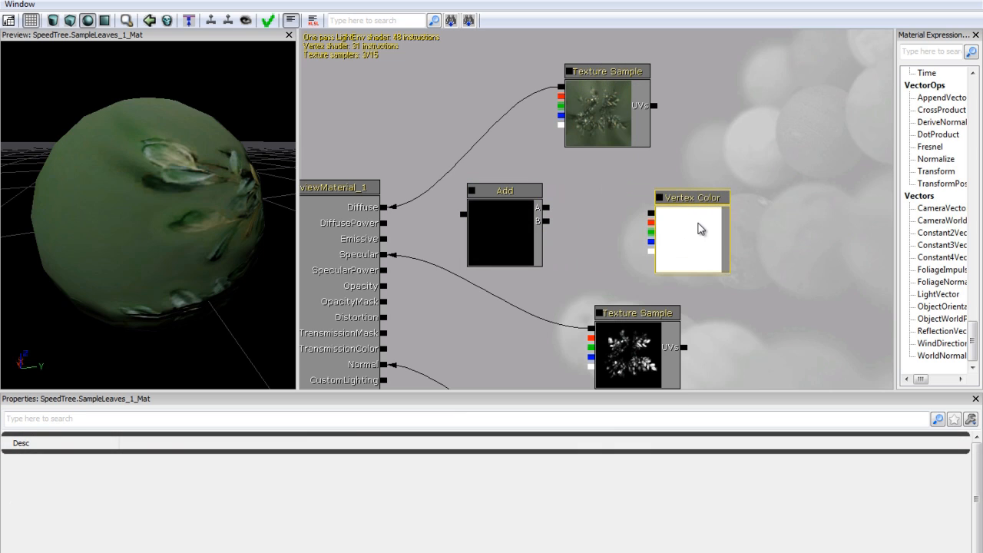
{"action": "mouse_move", "coordinate": [592, 120]}
{"action": "left_mouse_down", "text": "ctrl"}
{"action": "mouse_move", "coordinate": [623, 106]}
{"action": "mouse_move", "coordinate": [606, 125]}
{"action": "left_mouse_up", "text": "ctrl"}
{"action": "left_click", "coordinate": [585, 231]}
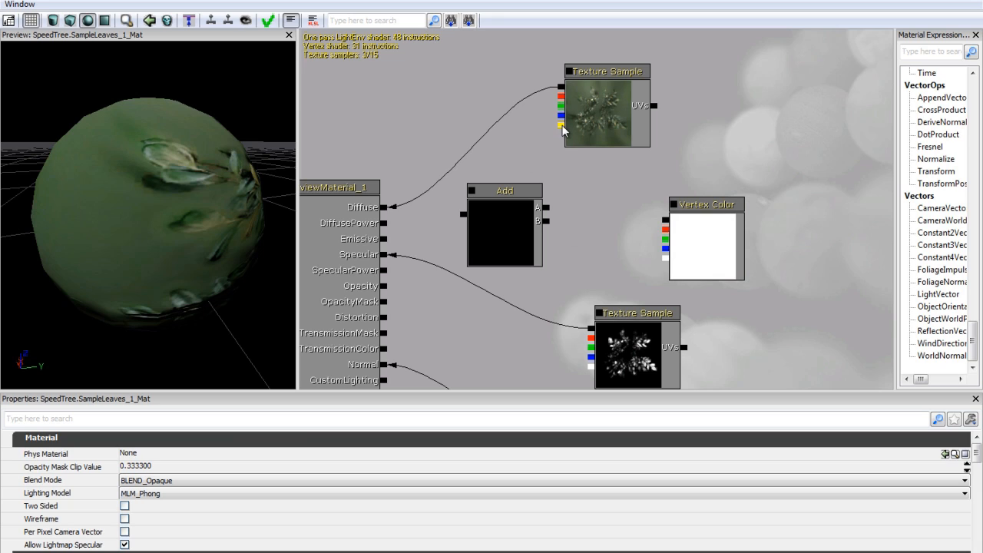
Connect the diffuse Texture Sample's alpha to Add input A, the Vertex Color alpha to B, and the Add output to OpacityMask
{"action": "left_click_drag", "start_coordinate": [562, 126], "coordinate": [515, 141]}
{"action": "left_click_drag", "start_coordinate": [562, 206], "coordinate": [545, 208]}
{"action": "left_click_drag", "start_coordinate": [667, 258], "coordinate": [545, 221]}
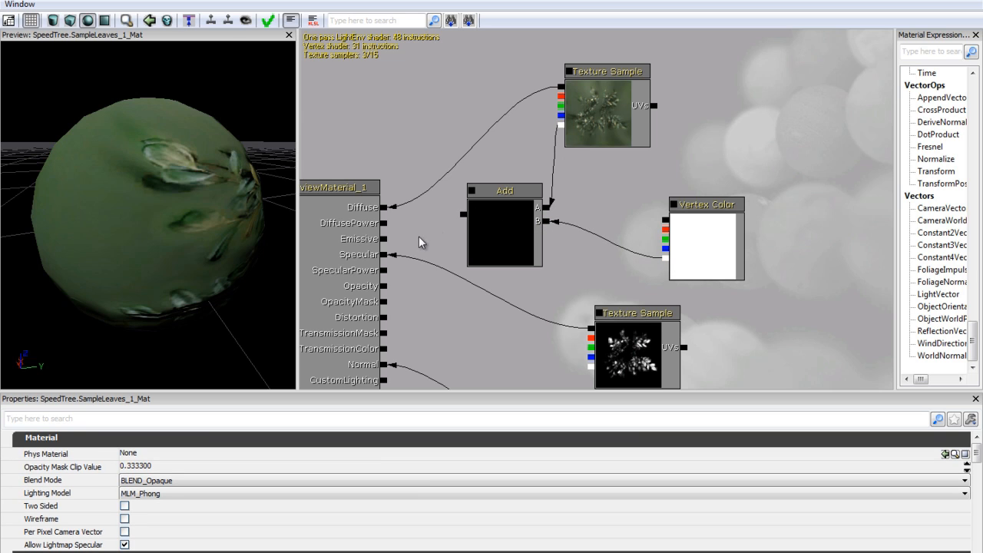
{"action": "left_click_drag", "start_coordinate": [419, 242], "coordinate": [493, 165]}
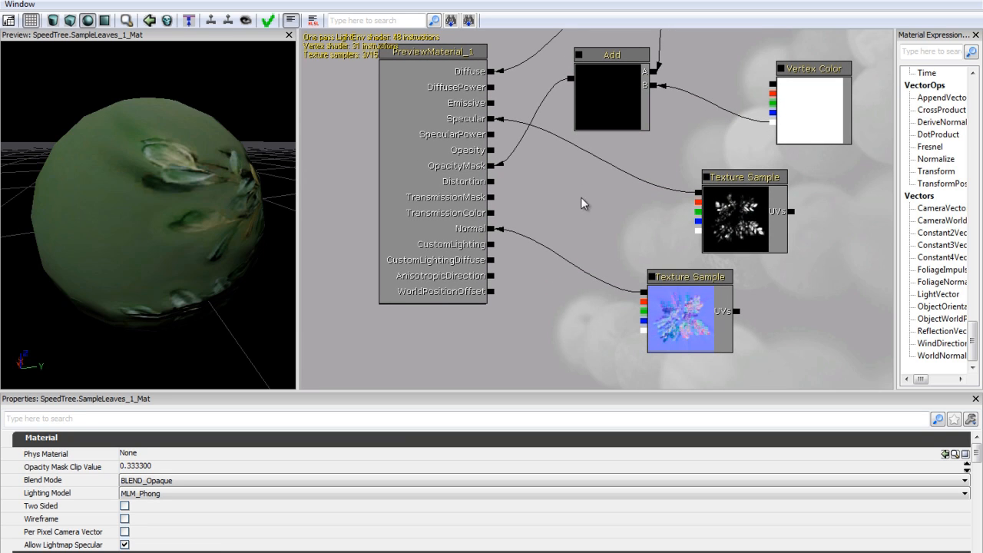
Set the leaf material's Blend Mode to BLEND_Masked, apply the changes and close the Material Editor
{"action": "left_click", "coordinate": [396, 96]}
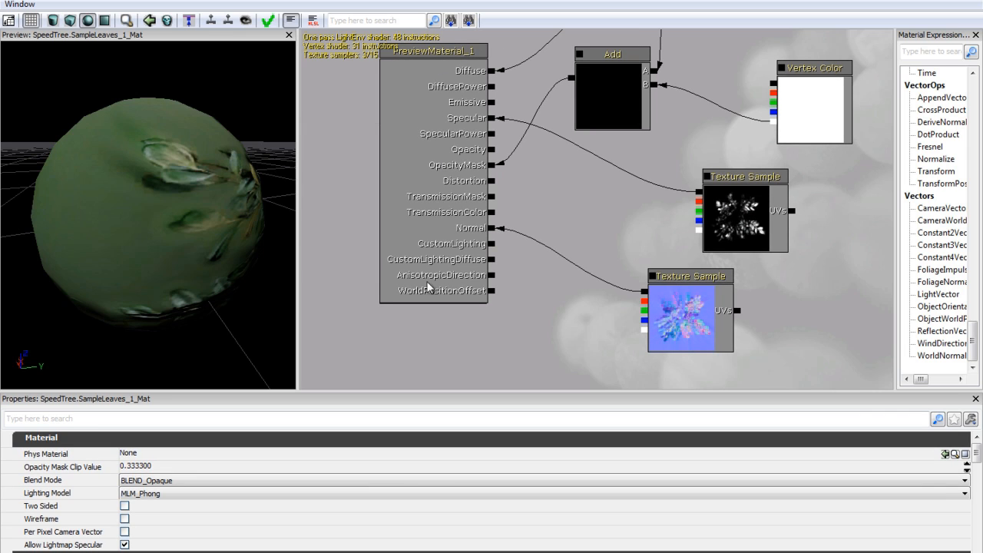
{"action": "left_click", "coordinate": [395, 96]}
{"action": "left_click", "coordinate": [160, 481]}
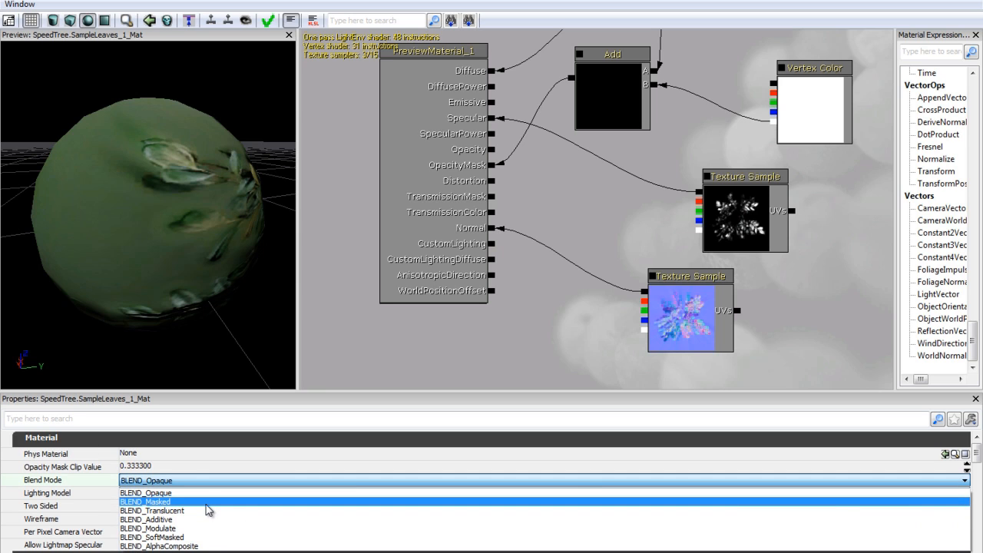
{"action": "left_click", "coordinate": [206, 503]}
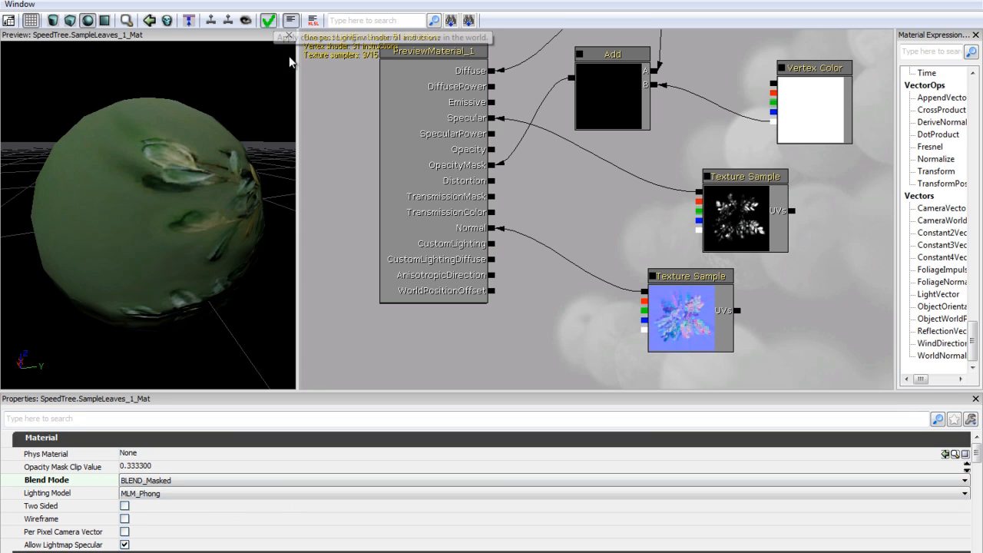
{"action": "left_click", "coordinate": [267, 20]}
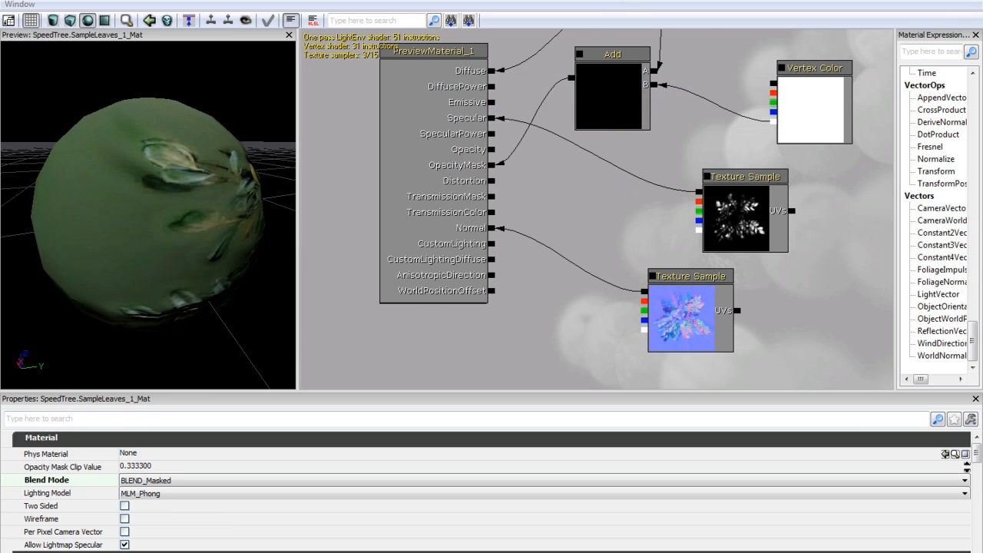
{"action": "left_click_drag", "start_coordinate": [532, 0], "coordinate": [498, 24]}
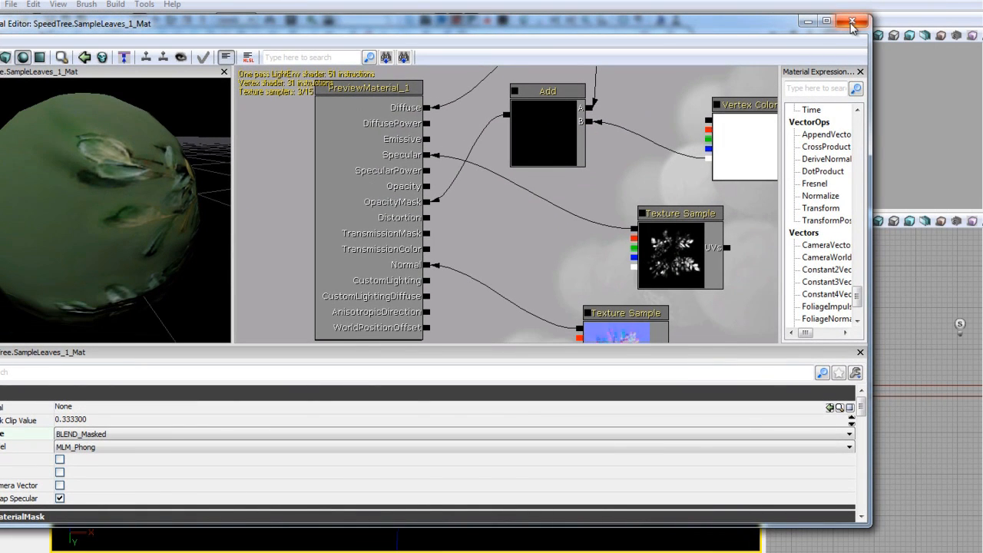
{"action": "left_click", "coordinate": [851, 22]}
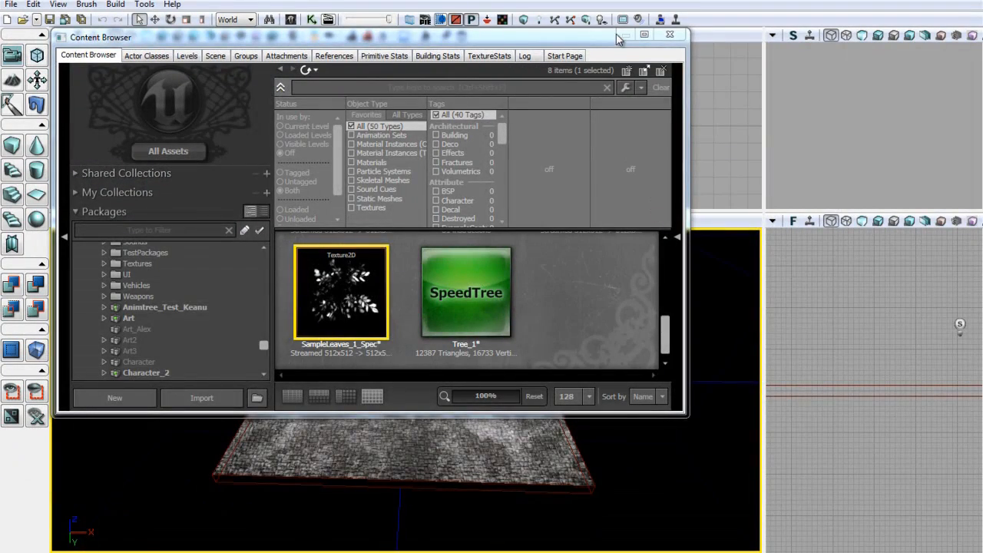
Open Tree_1 in the SpeedTree Editor and arrange its window beside the Content Browser
{"action": "left_click_drag", "start_coordinate": [618, 39], "coordinate": [907, 55]}
{"action": "left_click", "coordinate": [768, 311]}
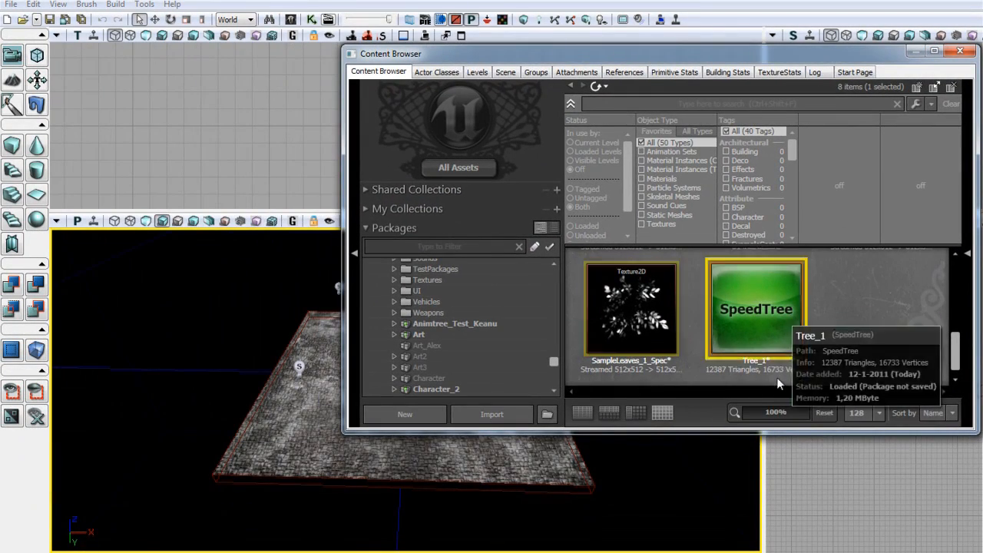
{"action": "double_click", "coordinate": [771, 310]}
{"action": "left_click_drag", "start_coordinate": [504, 156], "coordinate": [423, 161]}
Assign BroadleafBark_Mat to Tree_1's Branch 1 Material and Branch 2 Material
{"action": "left_click", "coordinate": [548, 48]}
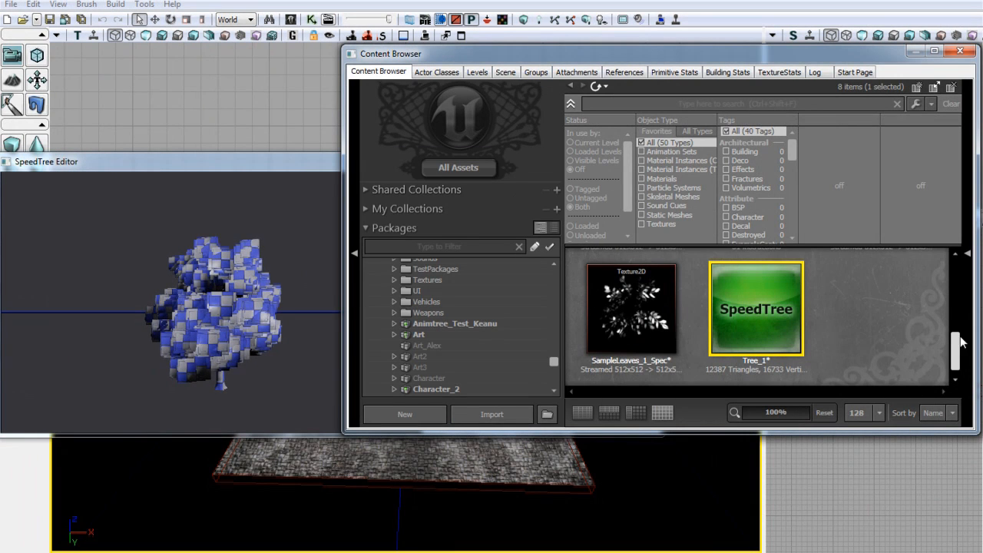
{"action": "left_click_drag", "start_coordinate": [955, 360], "coordinate": [957, 285]}
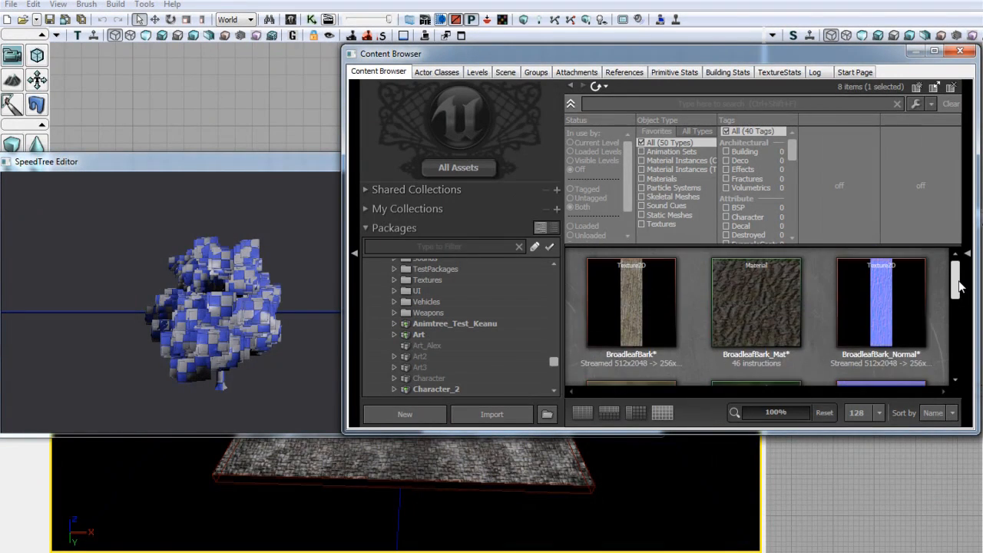
{"action": "left_click", "coordinate": [742, 303]}
{"action": "left_click", "coordinate": [255, 166]}
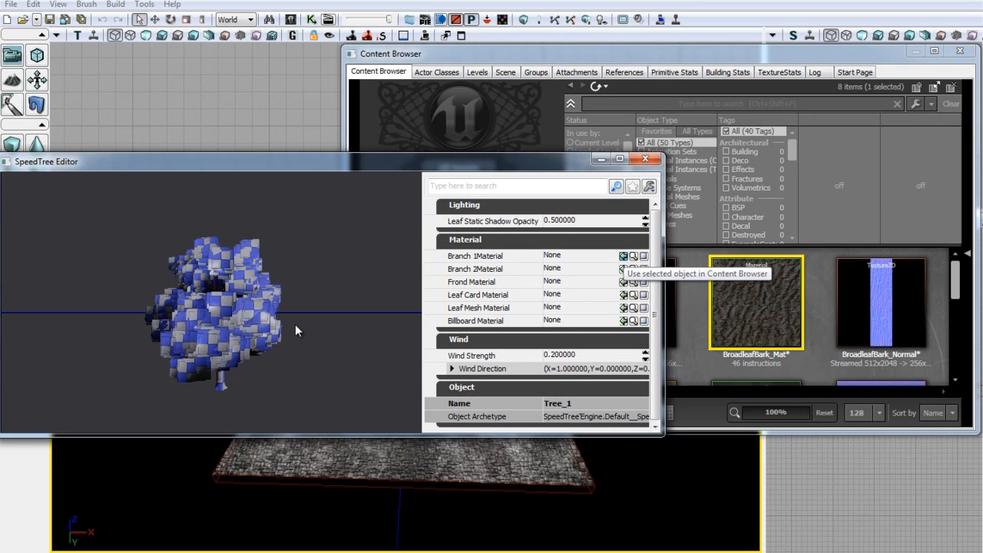
{"action": "left_click", "coordinate": [624, 270]}
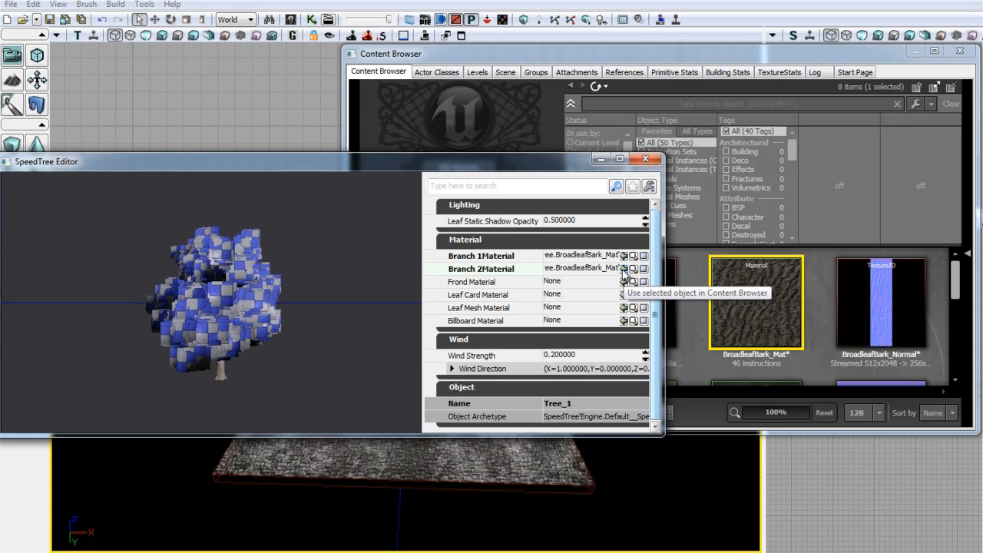
Assign SampleLeaves_1_Mat to Tree_1's Leaf Card Material, check the tree preview and close the SpeedTree Editor
{"action": "left_click", "coordinate": [693, 60]}
{"action": "left_click_drag", "start_coordinate": [956, 285], "coordinate": [954, 336]}
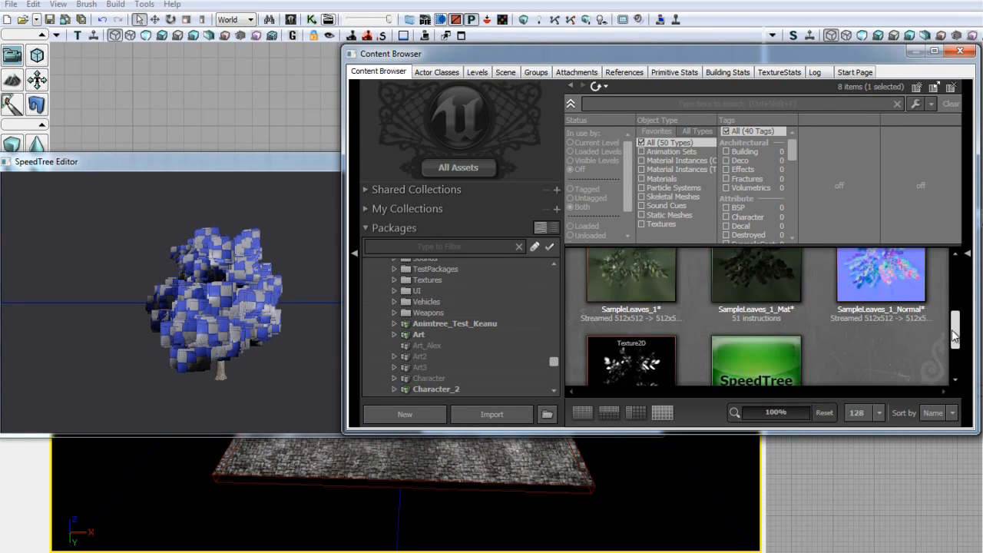
{"action": "left_click", "coordinate": [651, 292]}
{"action": "left_click", "coordinate": [315, 162]}
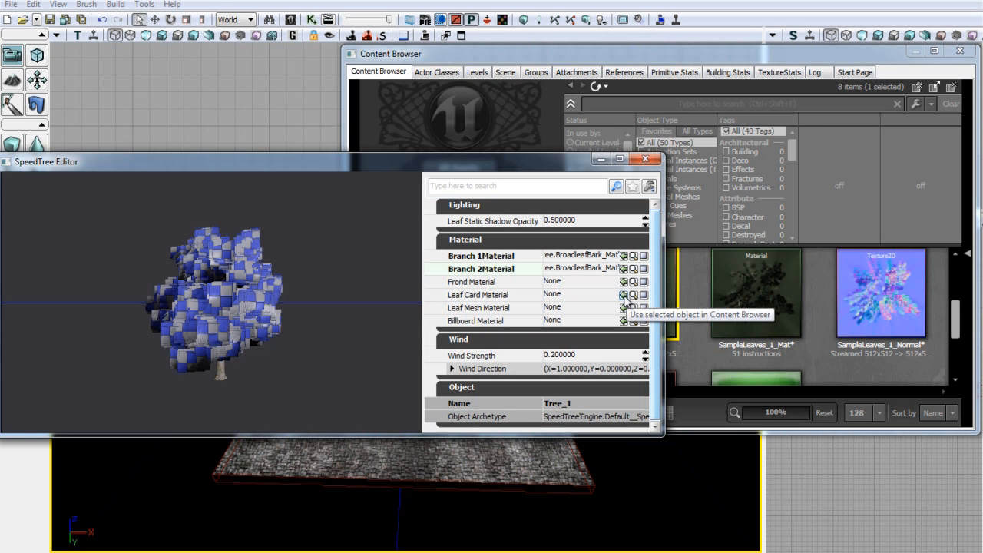
{"action": "left_click", "coordinate": [644, 65]}
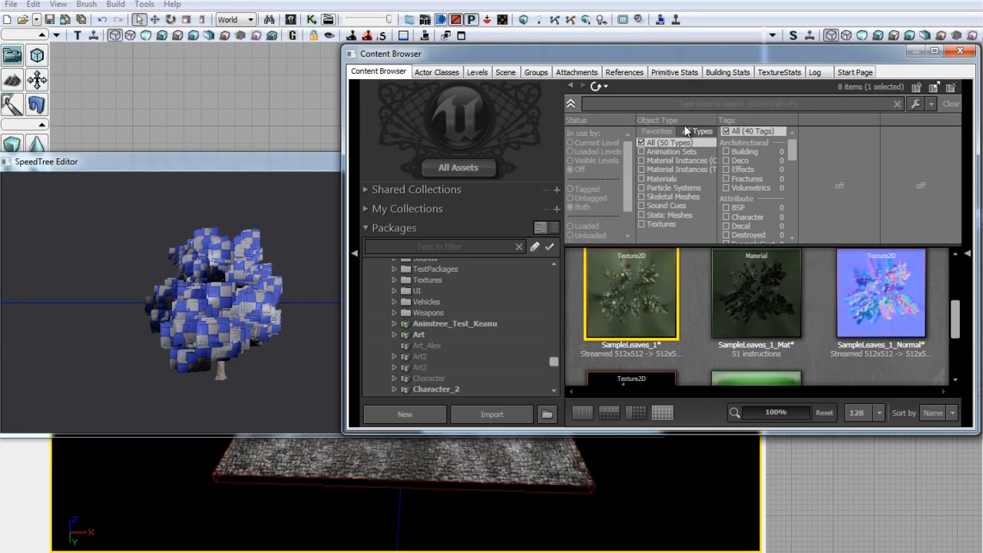
{"action": "left_click", "coordinate": [732, 321]}
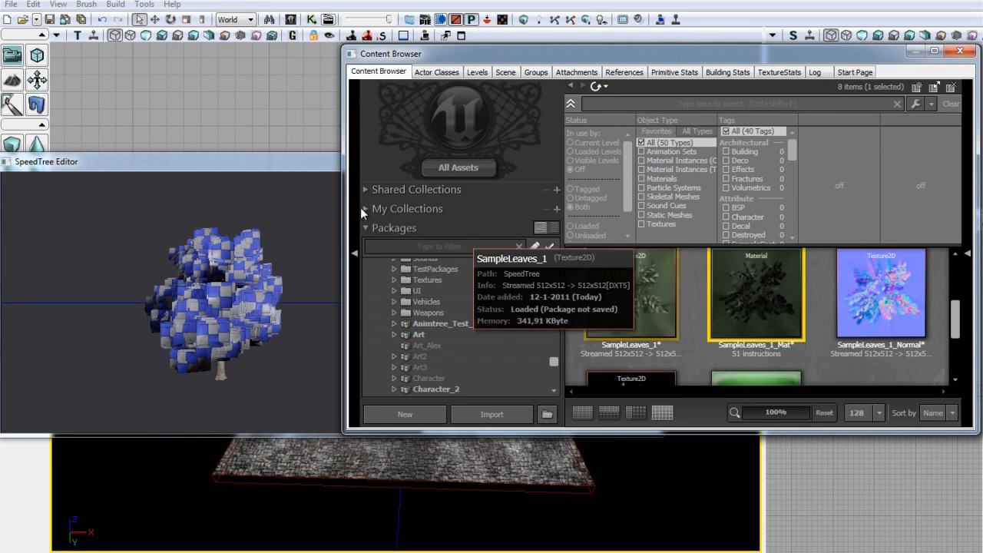
{"action": "left_click", "coordinate": [292, 169]}
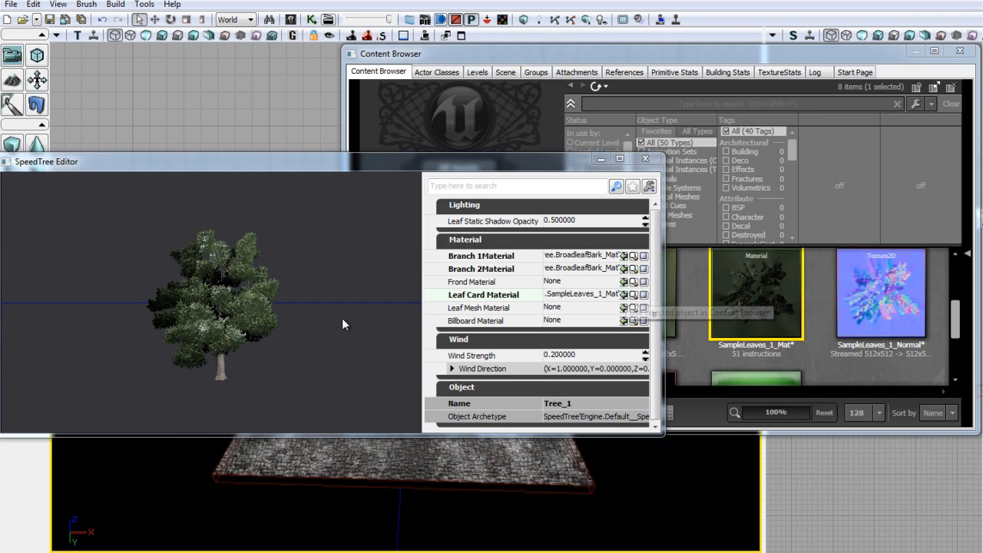
{"action": "mouse_move", "coordinate": [285, 308]}
{"action": "left_mouse_down"}
{"action": "mouse_move", "coordinate": [328, 329]}
{"action": "mouse_move", "coordinate": [278, 294]}
{"action": "left_mouse_up"}
{"action": "left_click_drag", "start_coordinate": [290, 348], "coordinate": [354, 318]}
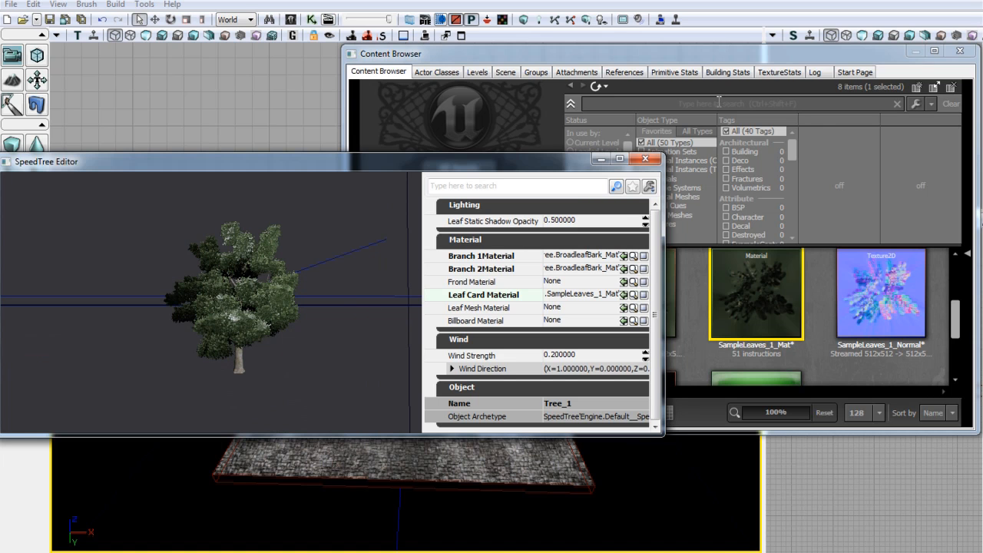
{"action": "left_click", "coordinate": [644, 159]}
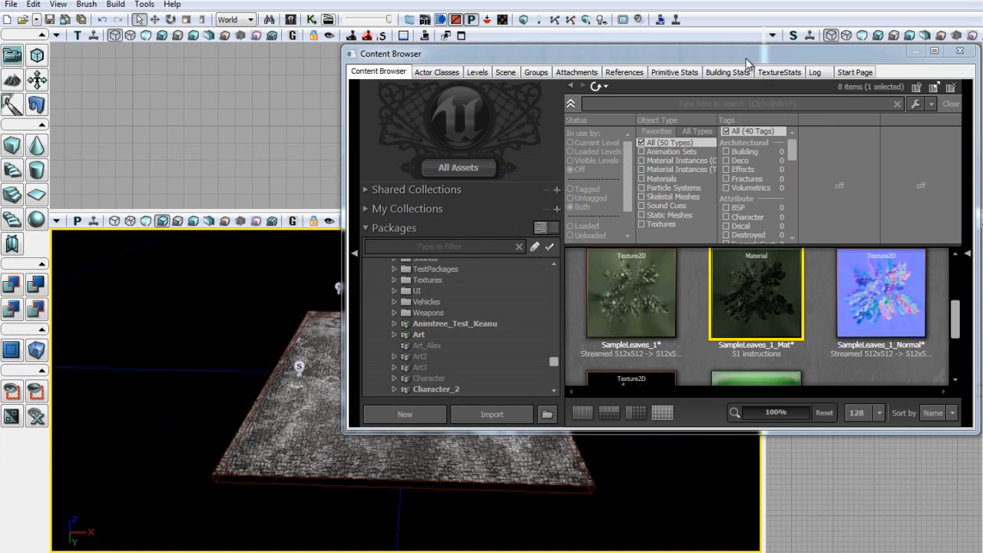
Place Tree_1 from the Content Browser near the middle of the stone floor and close the Content Browser
{"action": "left_click_drag", "start_coordinate": [746, 63], "coordinate": [765, 59]}
{"action": "scroll", "coordinate": [972, 323], "scroll_direction": "down", "scroll_amount": 2}
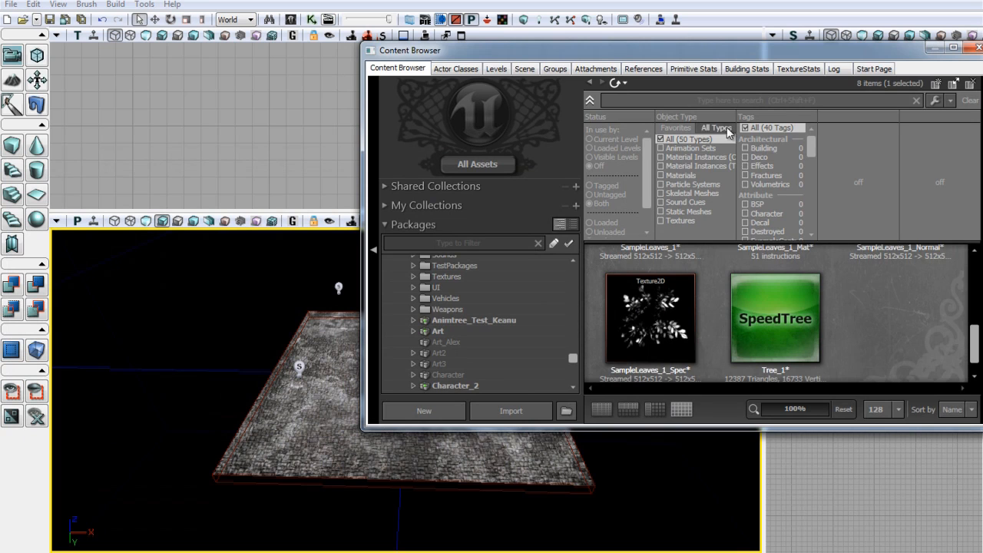
{"action": "left_click_drag", "start_coordinate": [695, 52], "coordinate": [841, 67]}
{"action": "left_click", "coordinate": [915, 323]}
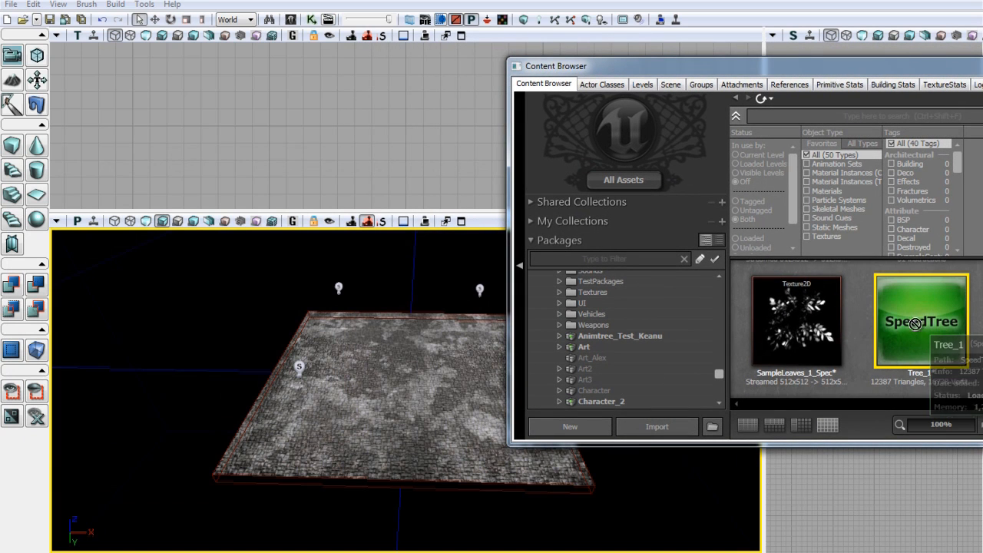
{"action": "mouse_move", "coordinate": [915, 323]}
{"action": "left_mouse_down"}
{"action": "mouse_move", "coordinate": [489, 388]}
{"action": "mouse_move", "coordinate": [410, 376]}
{"action": "left_mouse_up"}
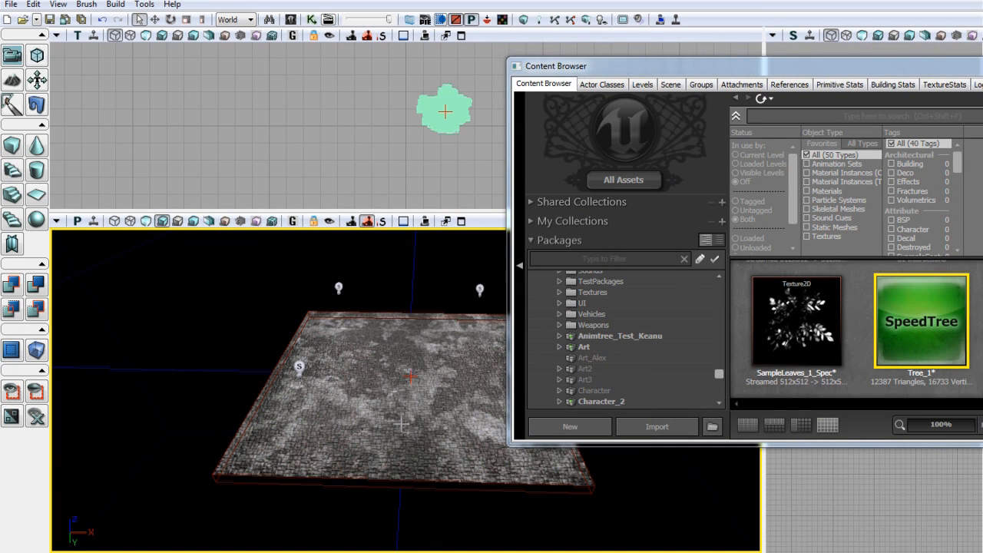
{"action": "left_click_drag", "start_coordinate": [722, 63], "coordinate": [277, 162]}
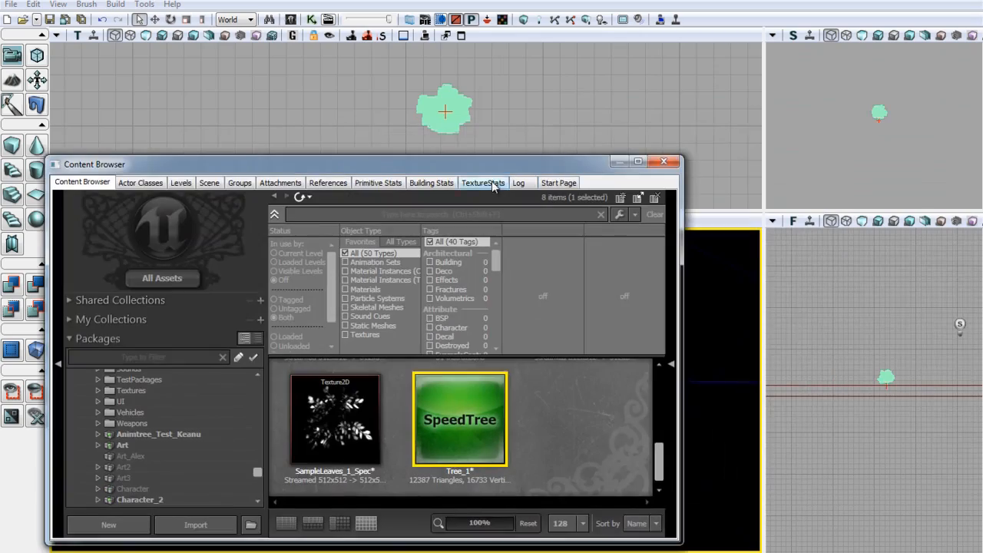
{"action": "left_click", "coordinate": [672, 165]}
Scale the placed tree up uniformly until it towers over the stone floor, and view it from another angle
{"action": "scroll", "coordinate": [459, 401], "scroll_direction": "up", "scroll_amount": 1}
{"action": "scroll", "coordinate": [459, 401], "scroll_direction": "up", "scroll_amount": 6}
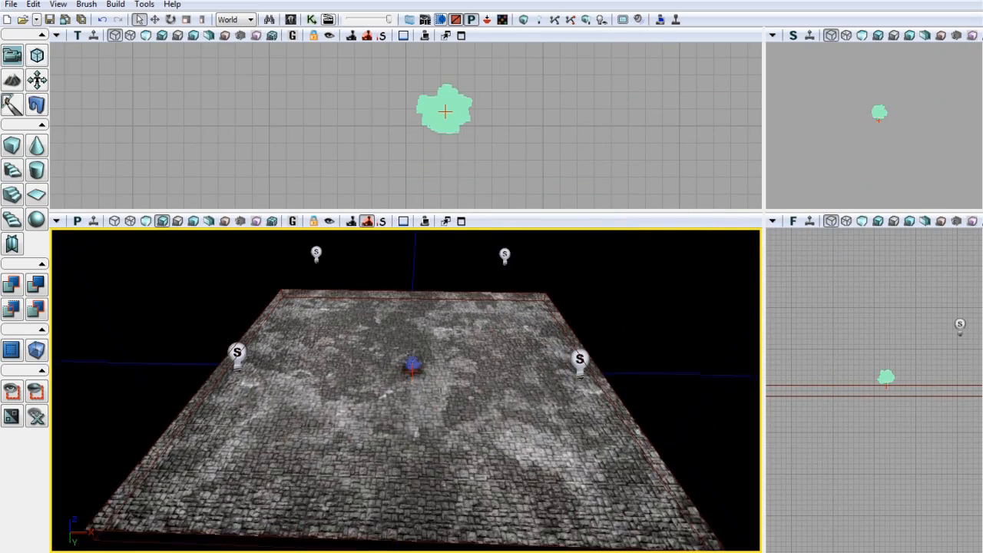
{"action": "scroll", "coordinate": [401, 346], "scroll_direction": "down", "scroll_amount": 8}
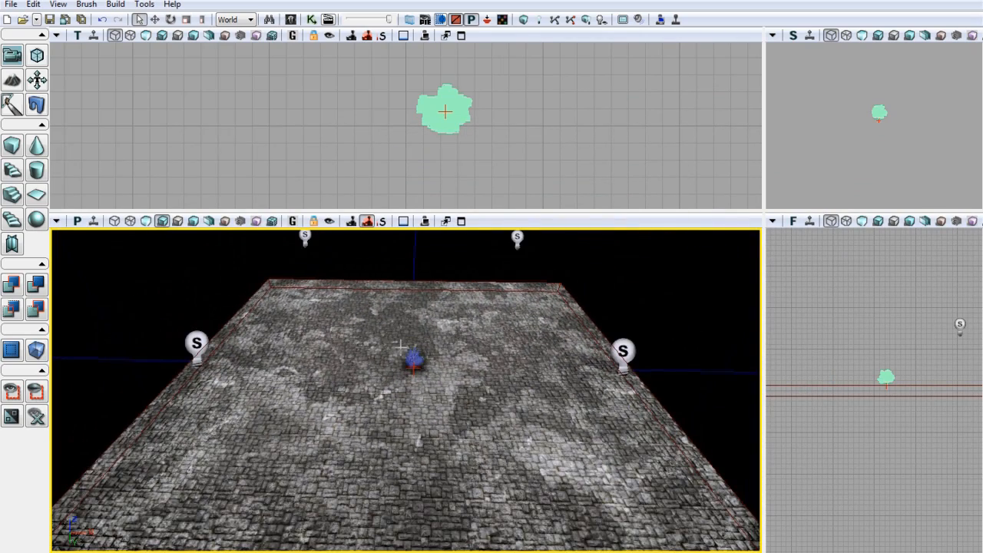
{"action": "left_click", "coordinate": [186, 19]}
{"action": "left_click_drag", "start_coordinate": [413, 302], "coordinate": [525, 227]}
{"action": "left_click", "coordinate": [705, 331]}
{"action": "scroll", "coordinate": [536, 413], "scroll_direction": "up", "scroll_amount": 1}
{"action": "left_click_drag", "start_coordinate": [535, 413], "coordinate": [48, 448]}
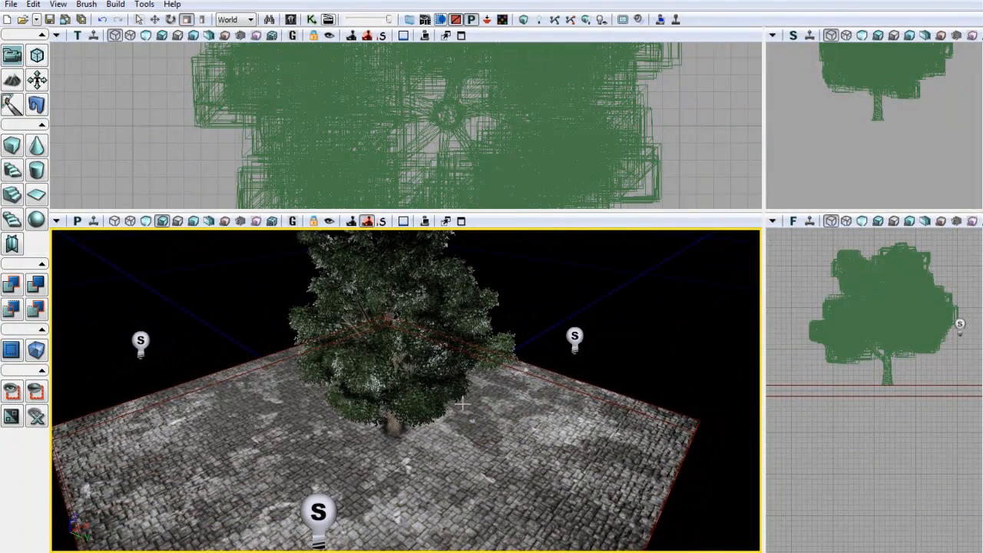